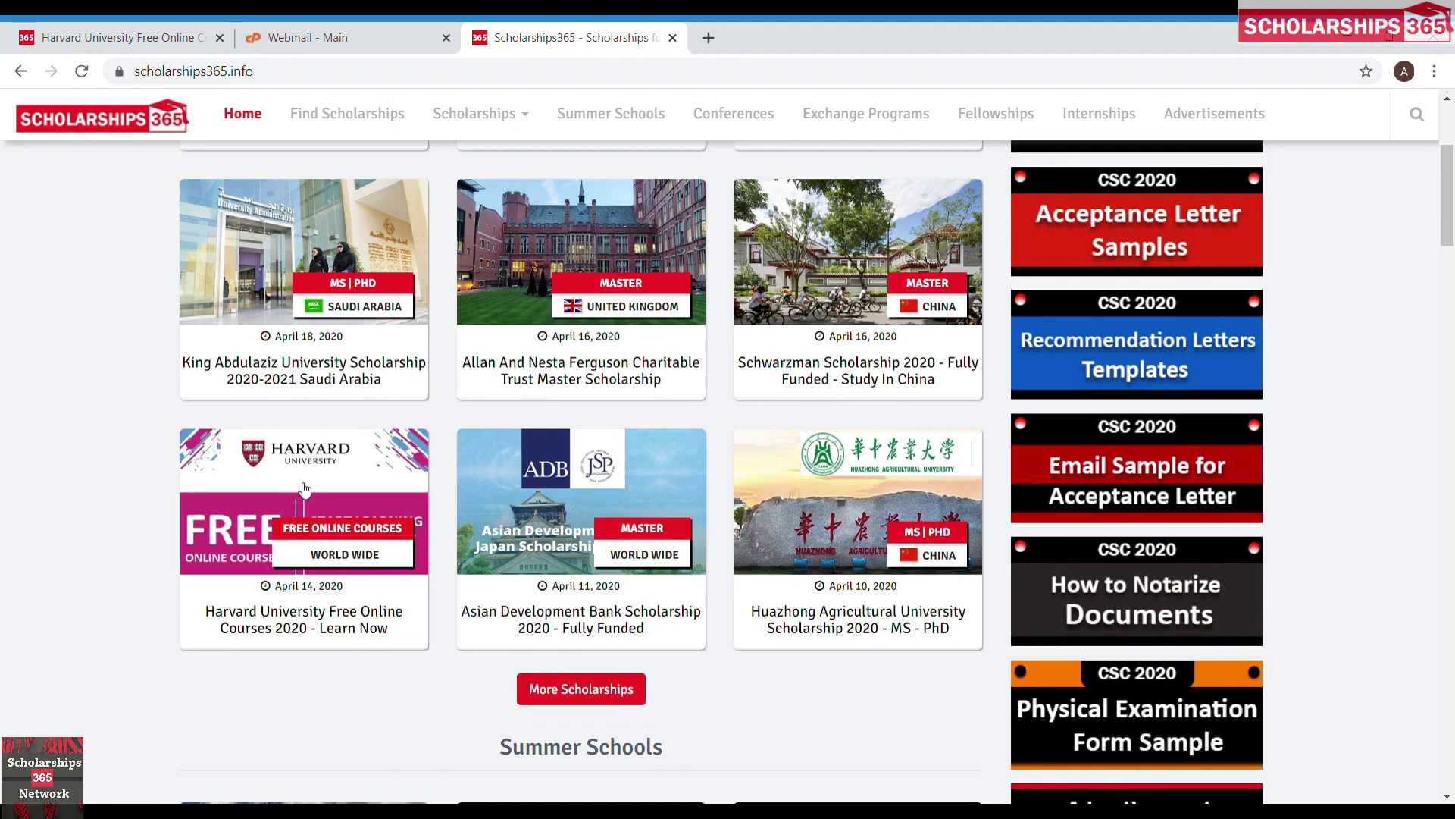
# Open the 'Harvard University Free Online Courses 2020 - Learn Now' article on Scholarships365.
pyautogui.click(283, 635)
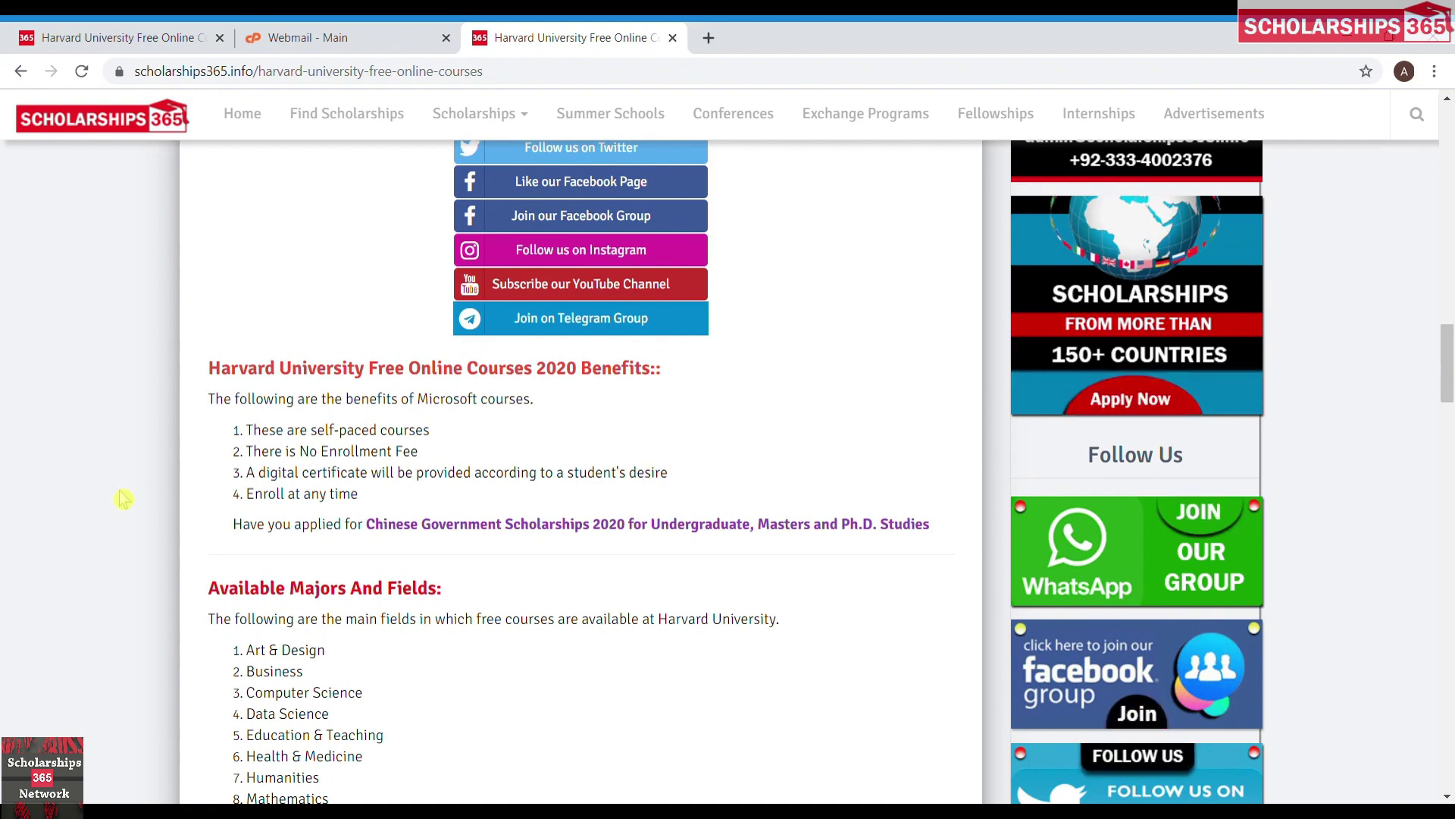
# Scroll to the article's How To Apply section and open Harvard's online course catalog via Apply Online.
pyautogui.scroll(-3, 123, 498)
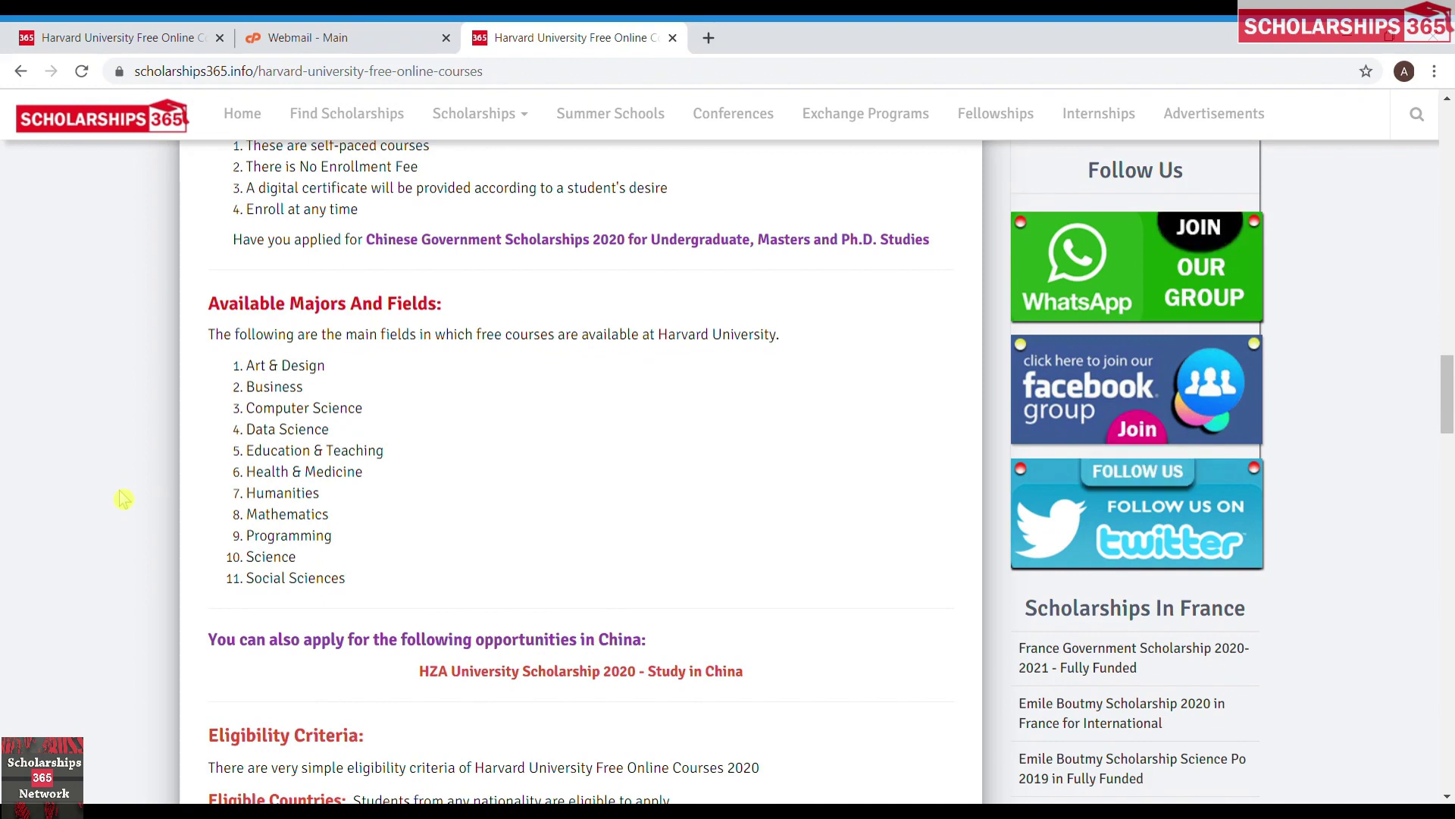
pyautogui.scroll(-3, 122, 497)
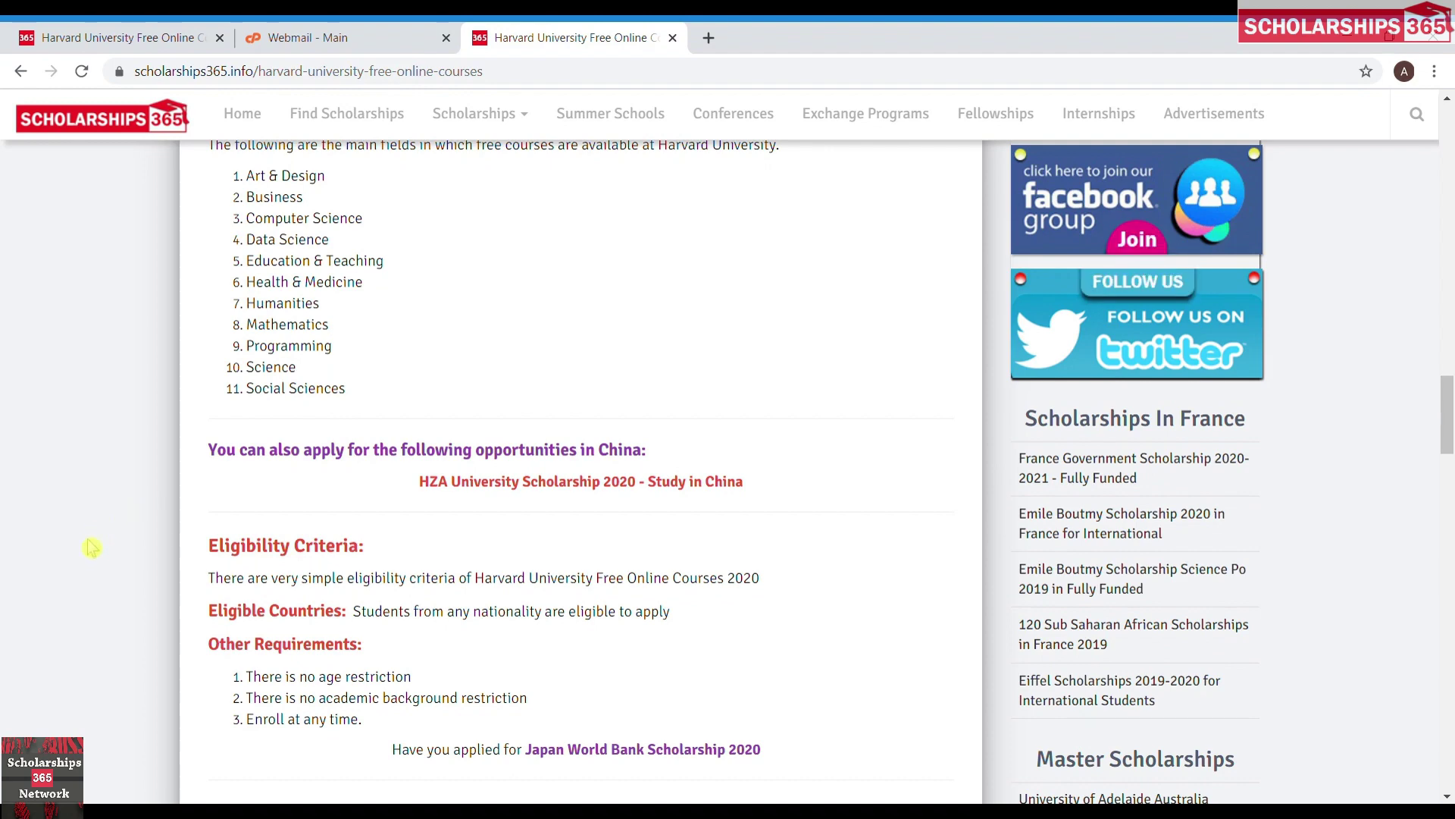
pyautogui.scroll(-12, 89, 549)
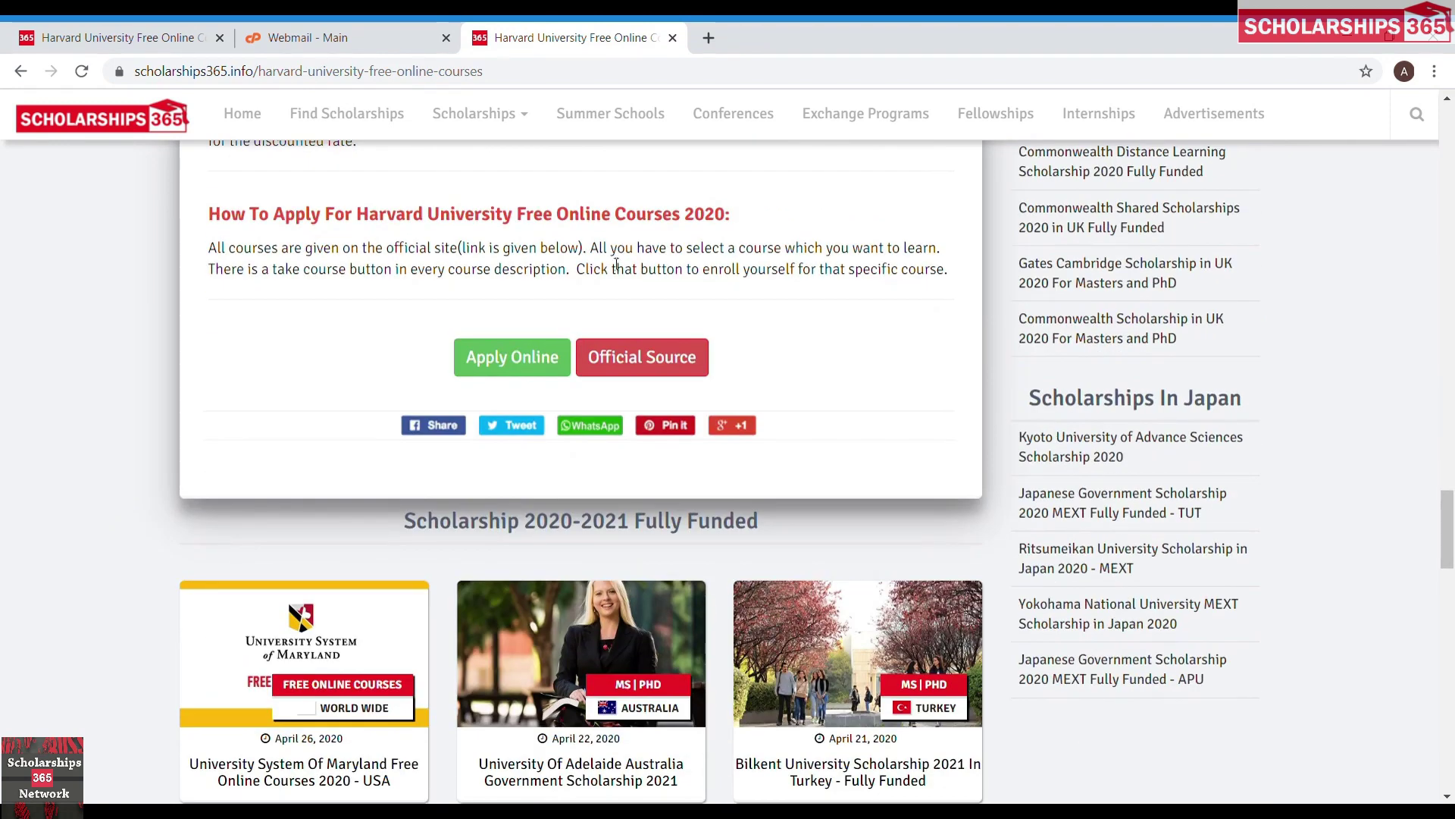
pyautogui.click(513, 357)
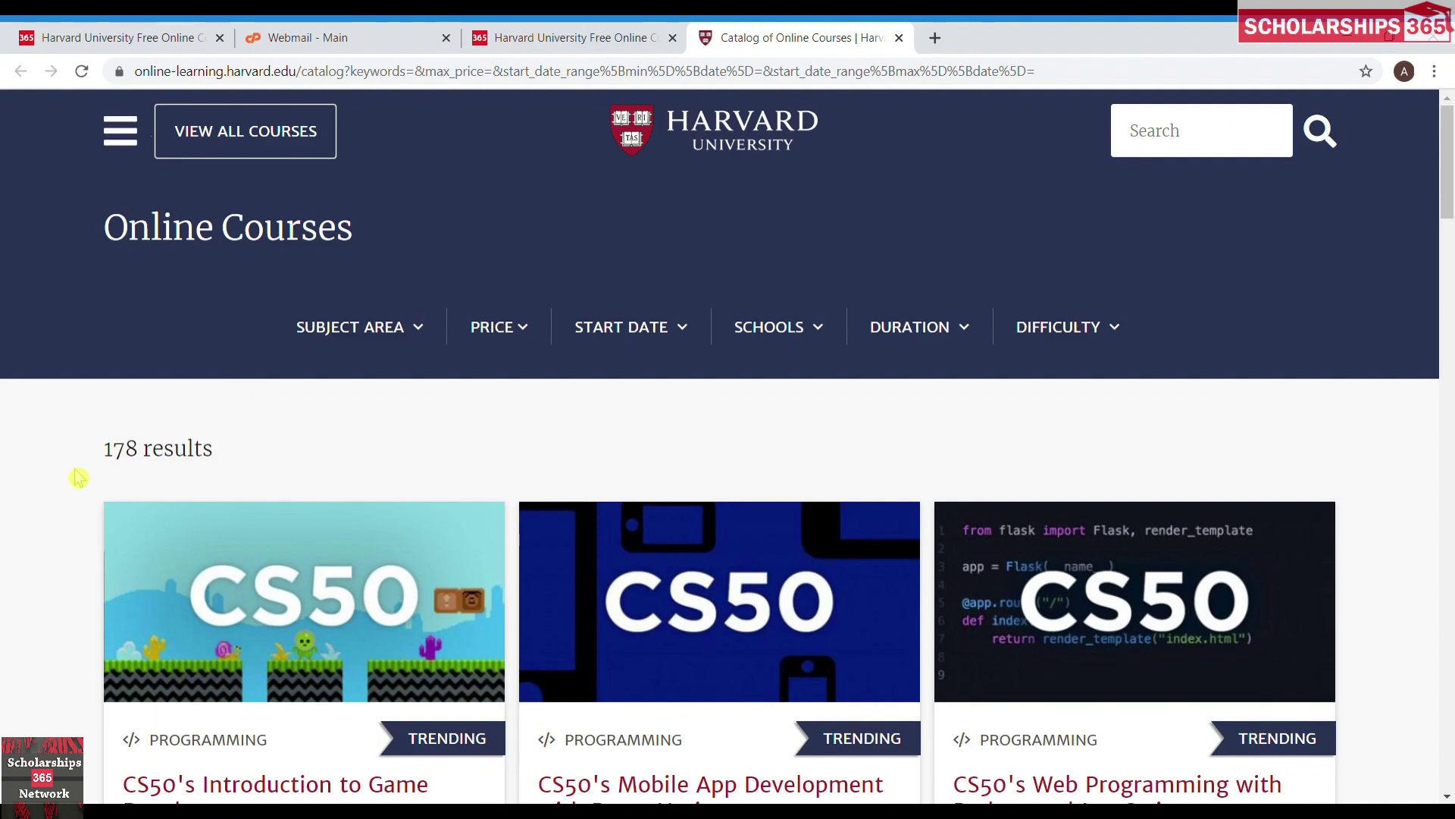
# Open CS50's Introduction to Game Development from the catalog and go to its edX course page.
pyautogui.scroll(-3, 79, 477)
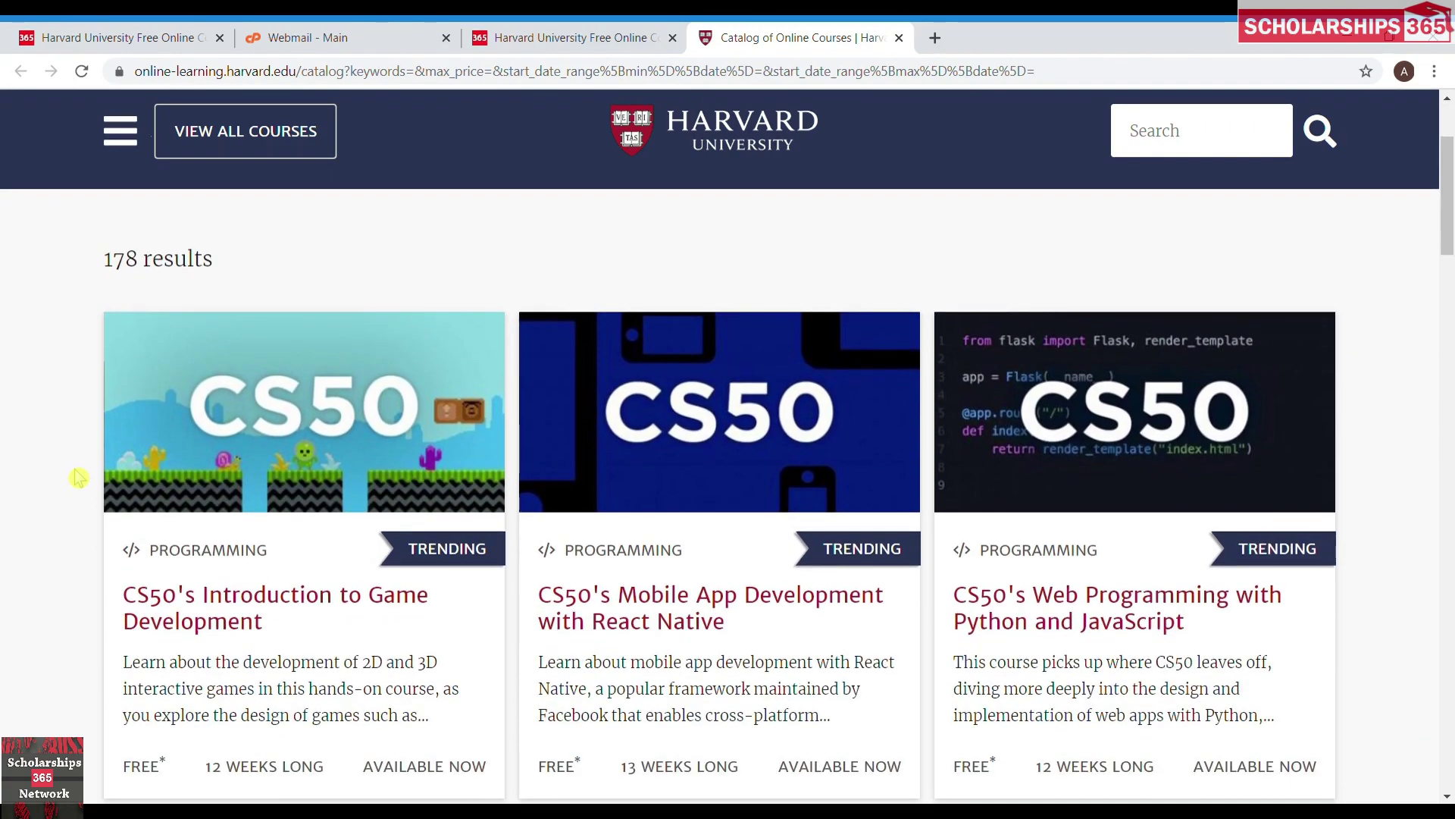
pyautogui.scroll(-3, 79, 477)
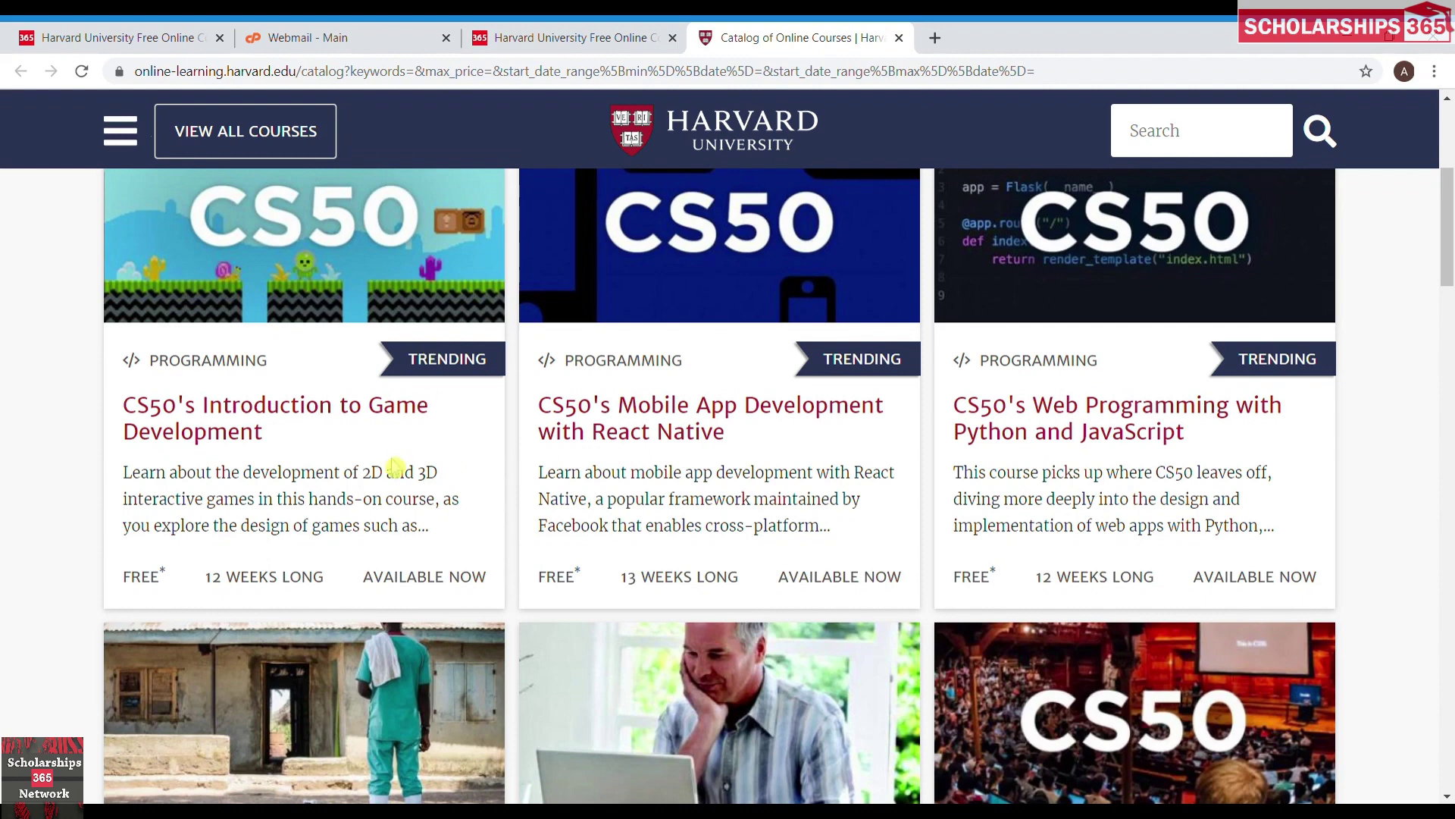
pyautogui.click(275, 414)
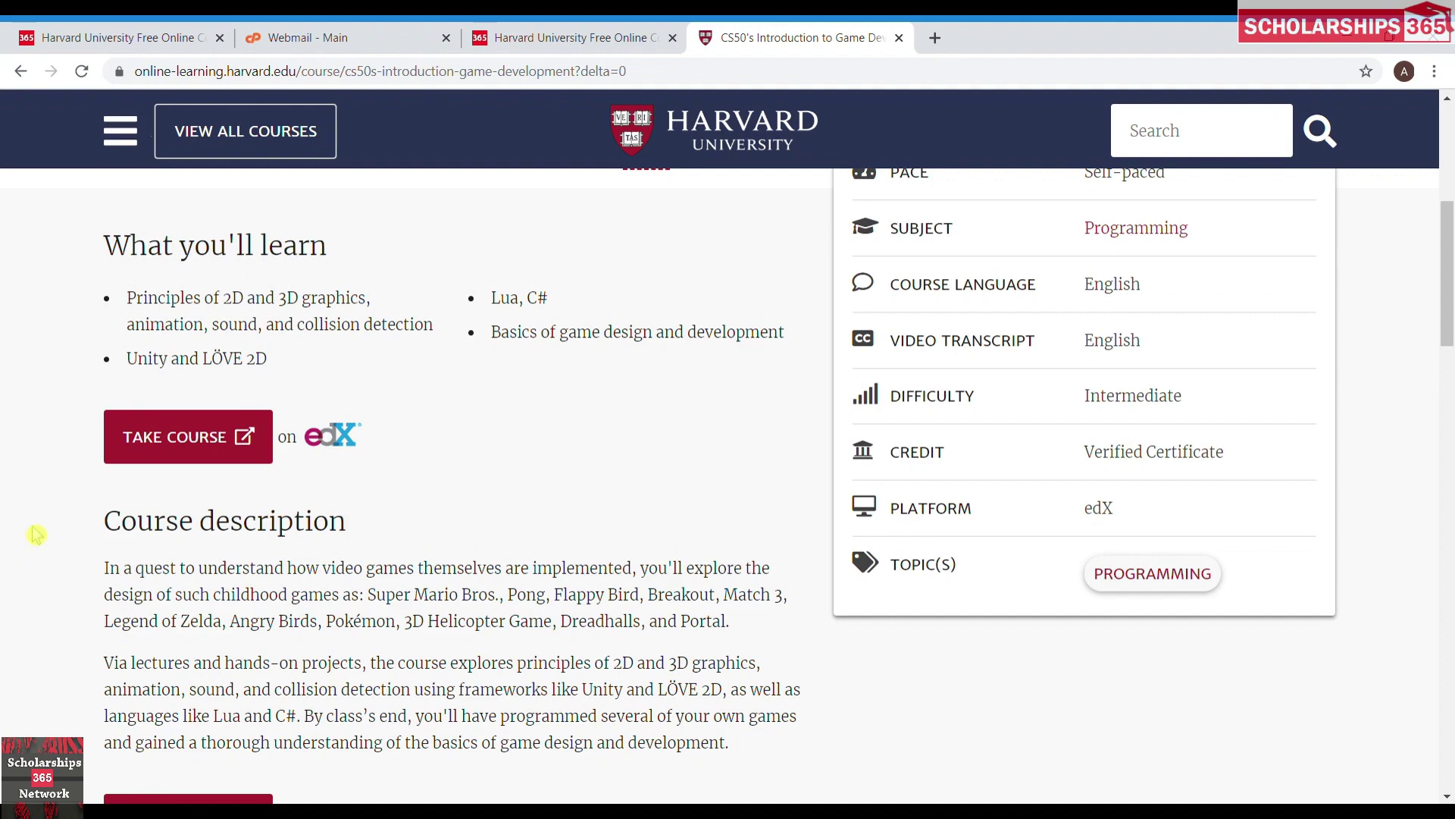
pyautogui.click(188, 436)
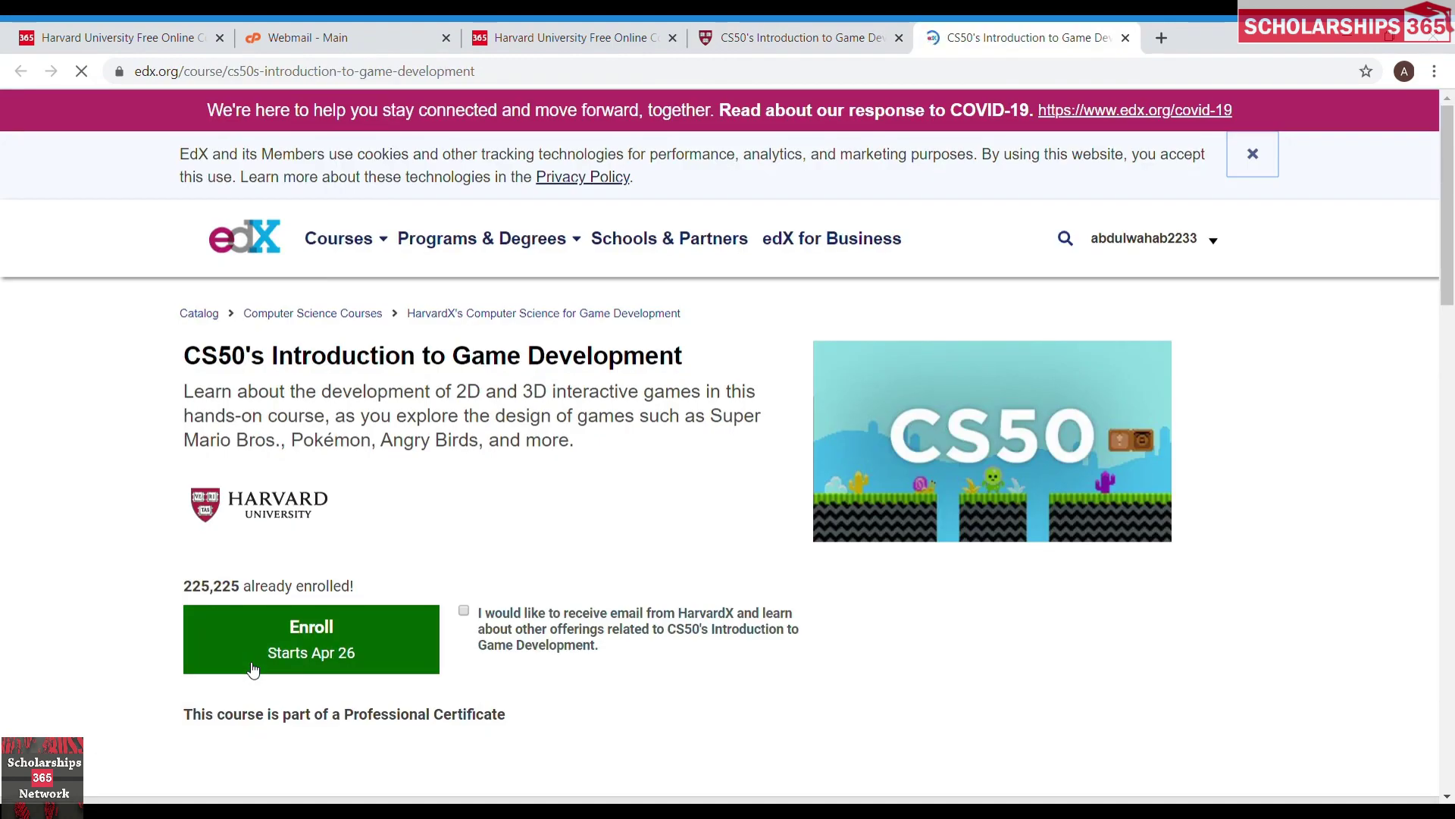
# Enroll in the Game Development course on edX and continue to the course, reaching sign-up.
pyautogui.click(255, 670)
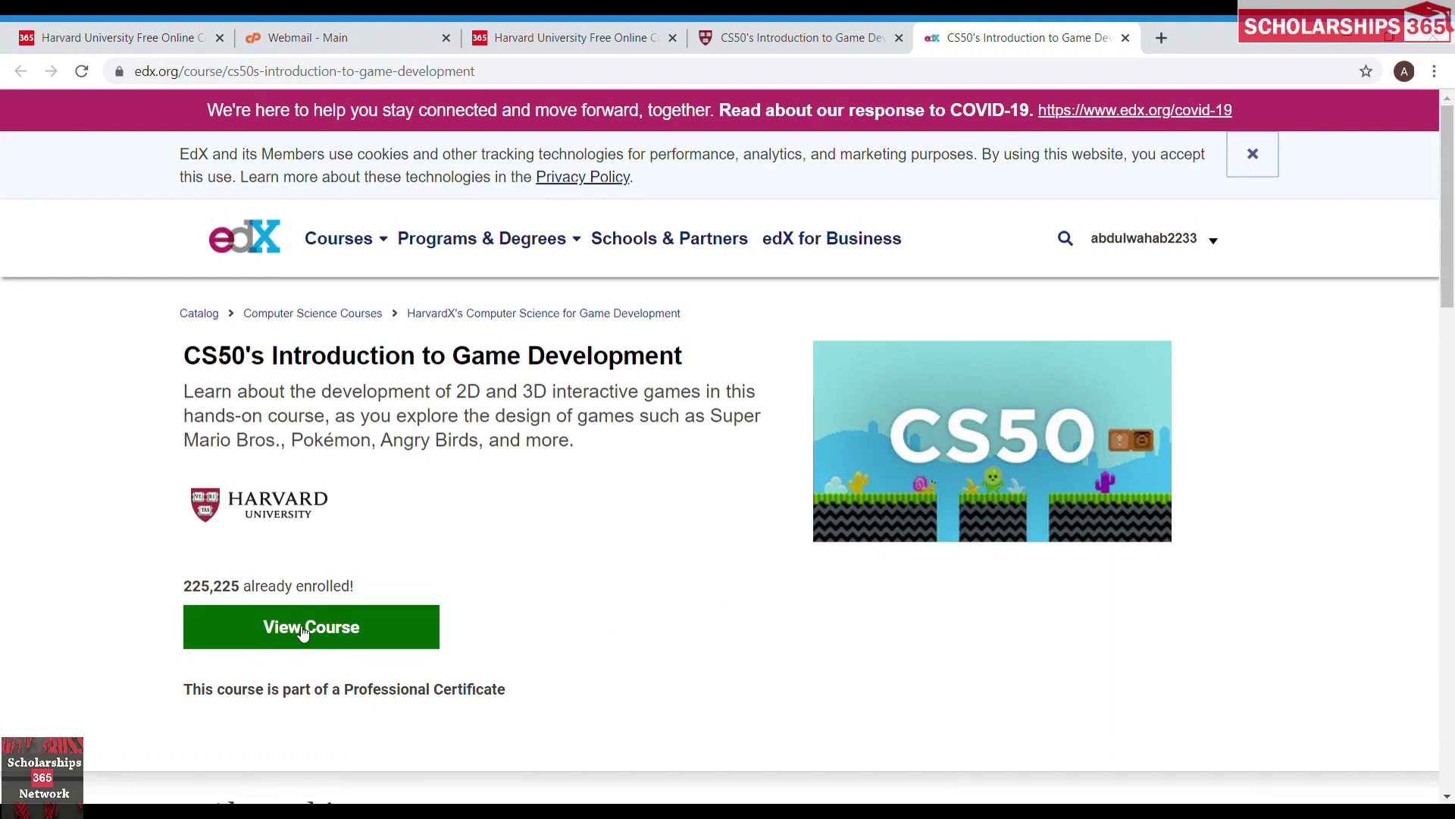
pyautogui.click(303, 631)
pyautogui.click(521, 470)
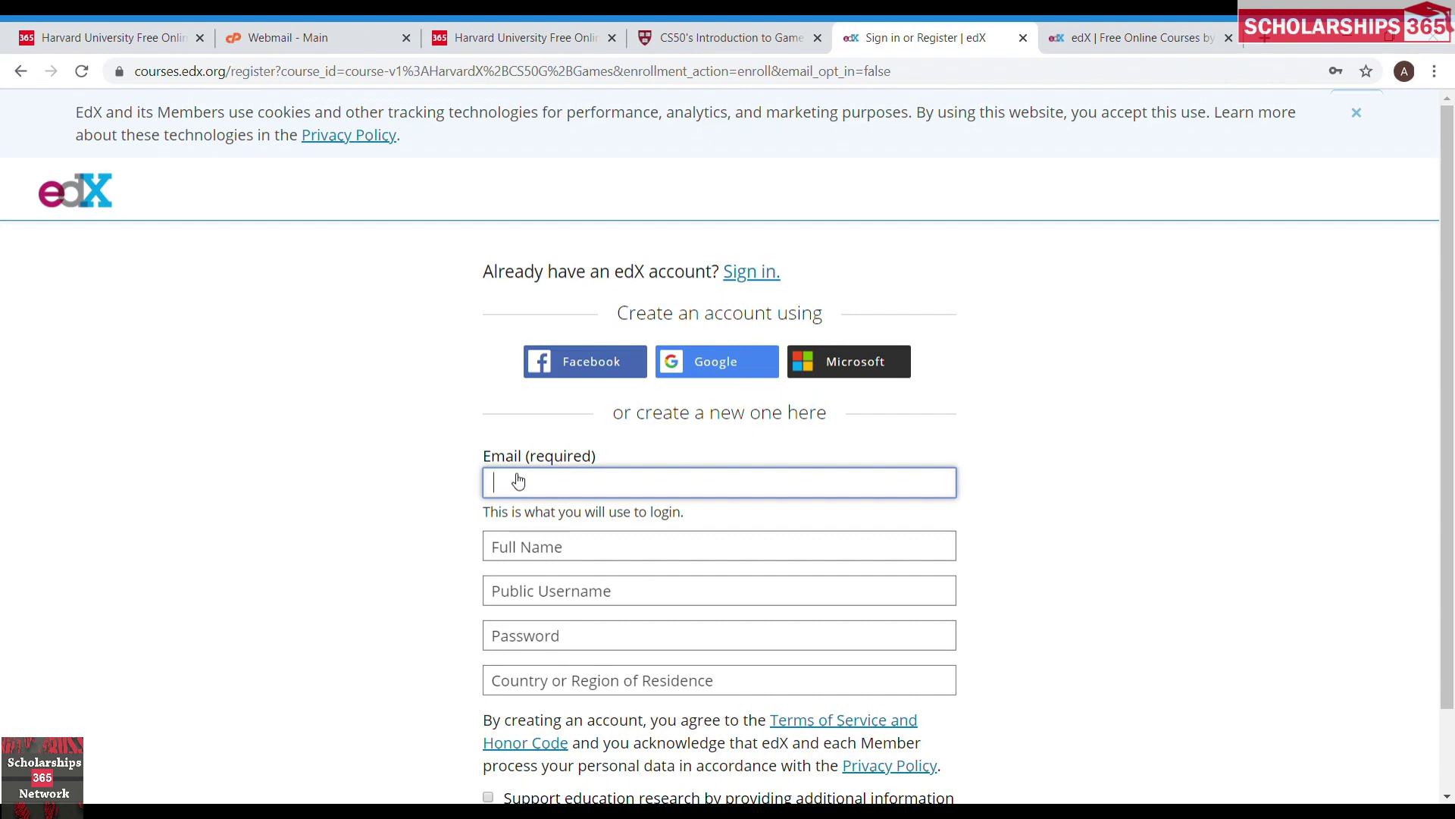
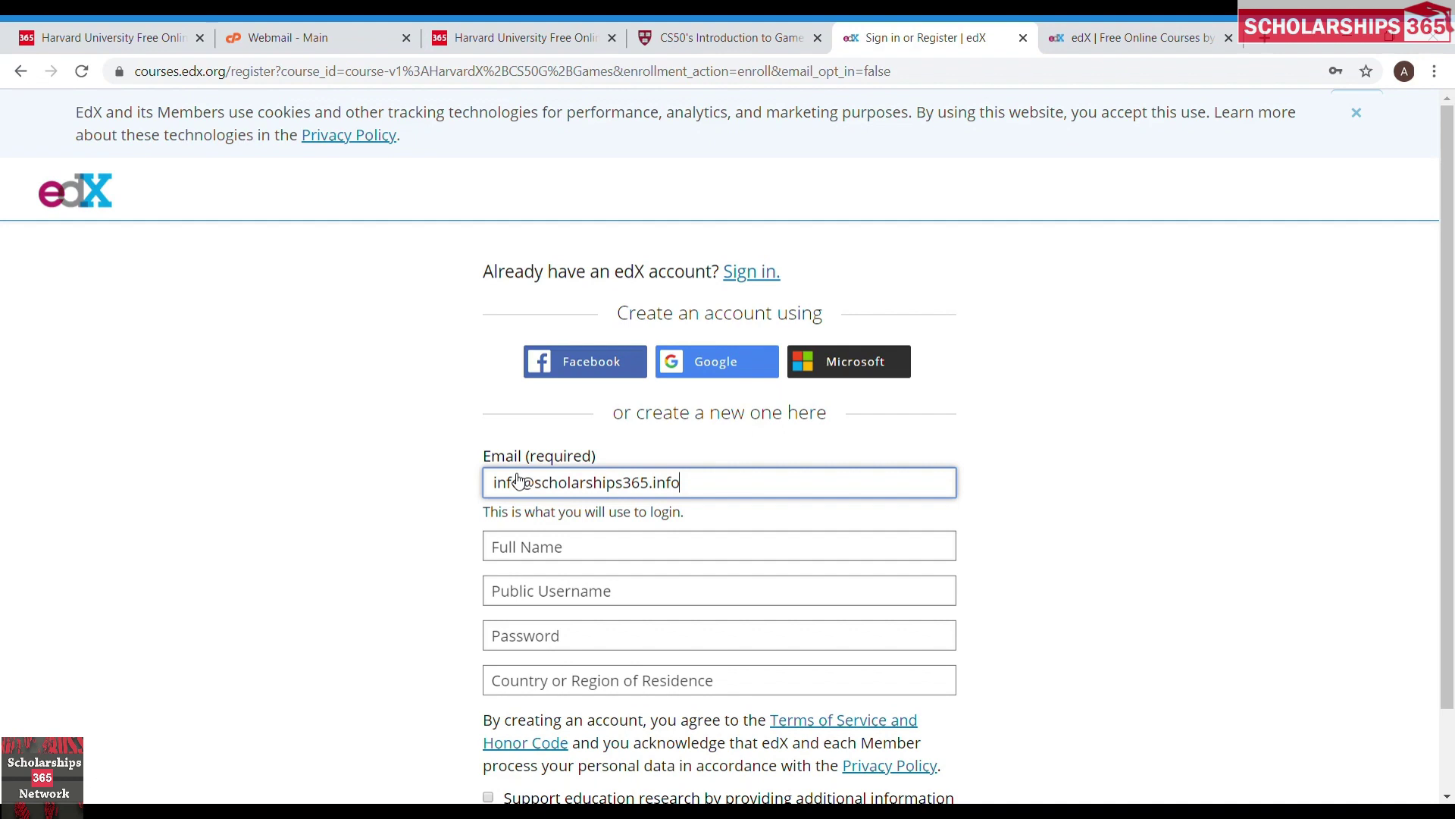
# Enter the e-mail address, the user's full name and a public username in the registration form.
pyautogui.click(529, 550)
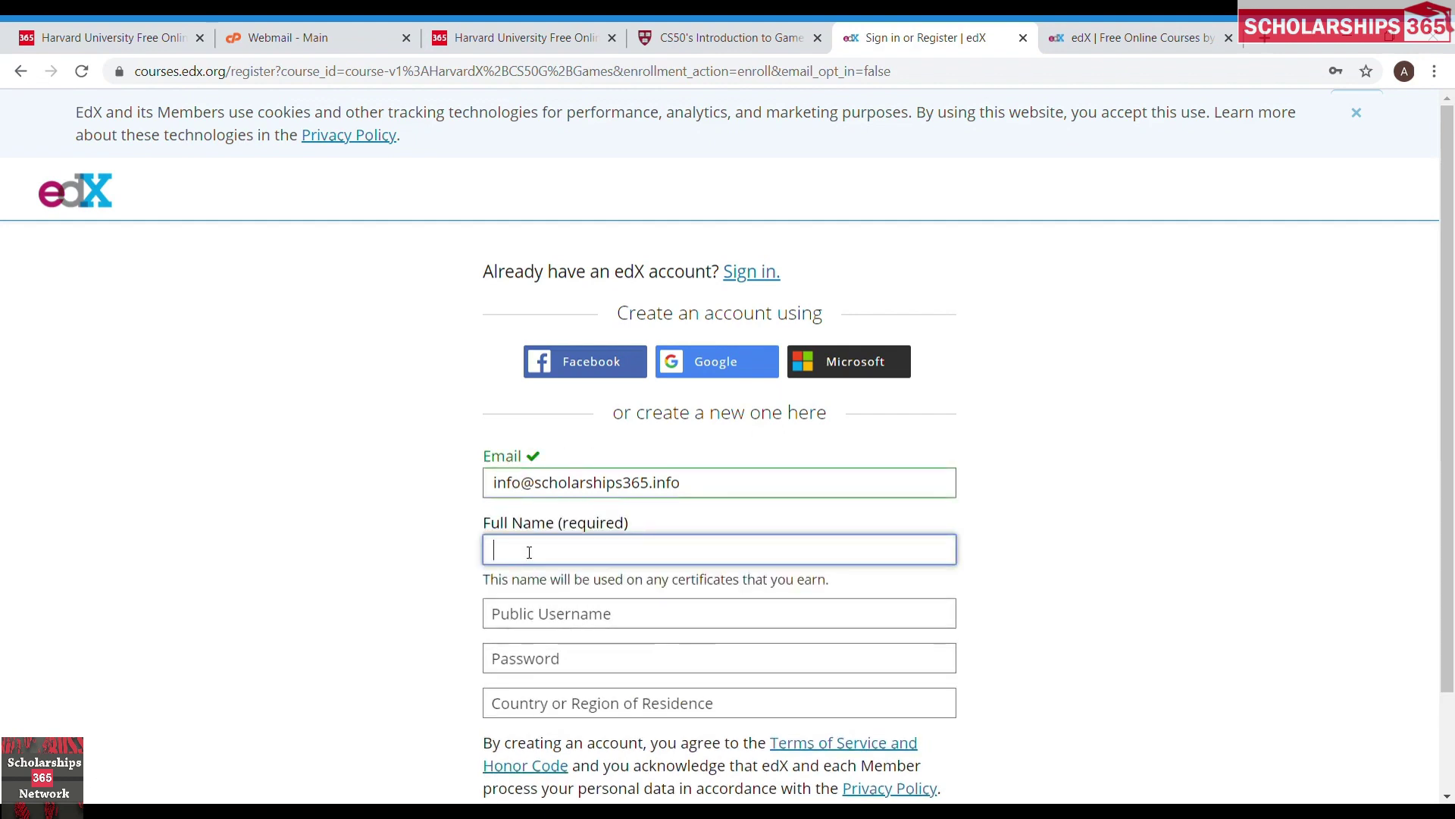
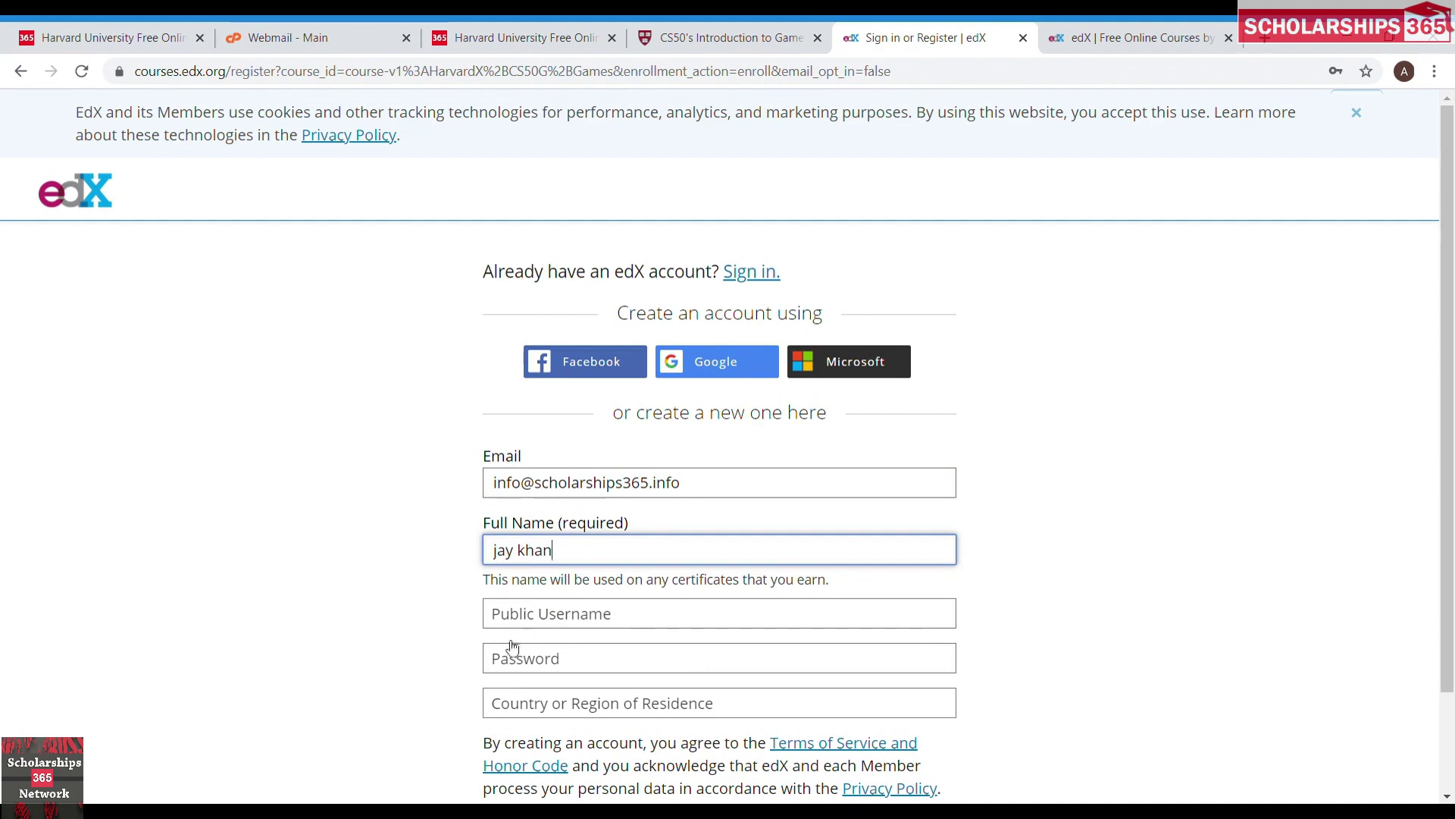
pyautogui.click(518, 619)
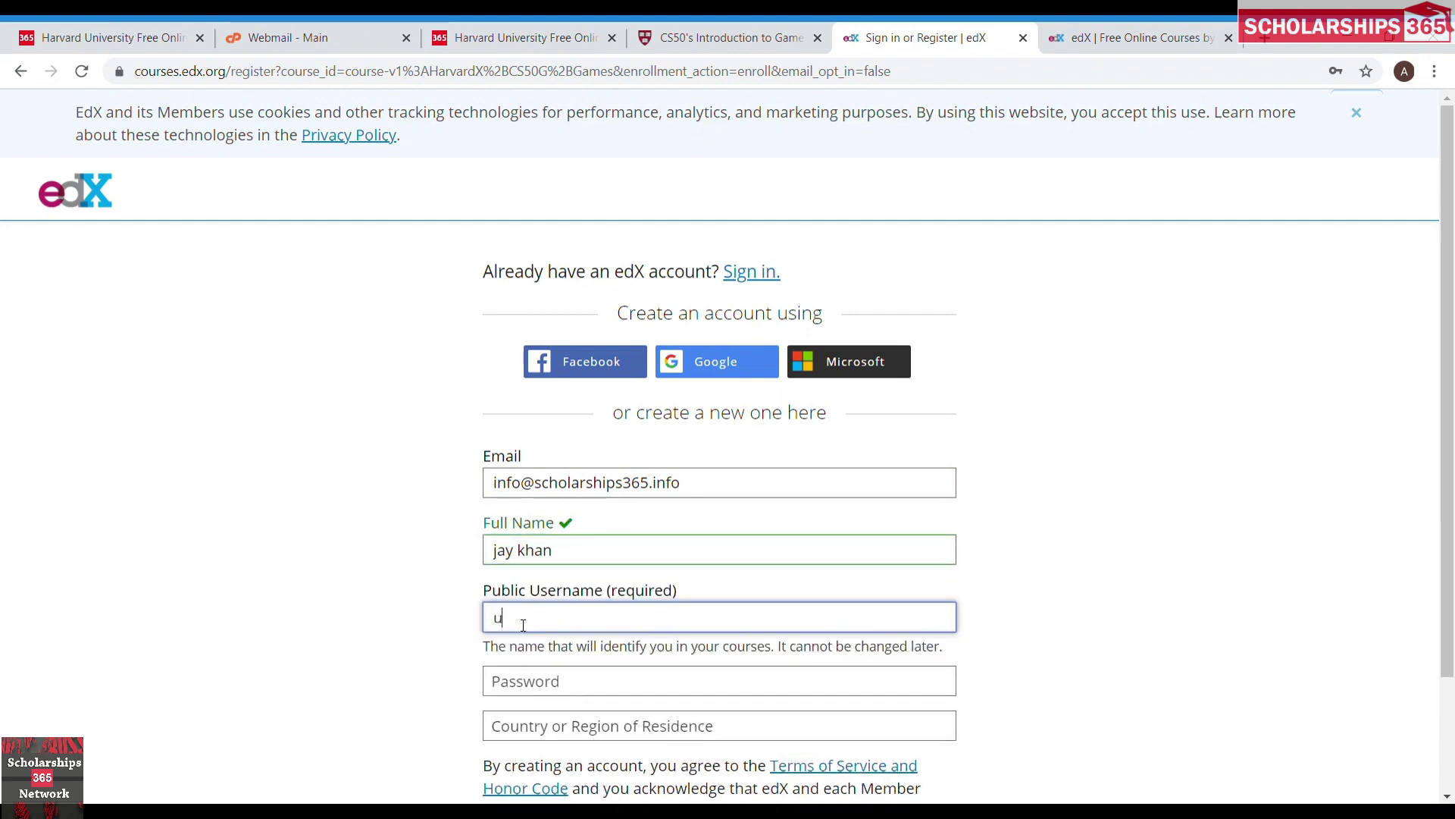
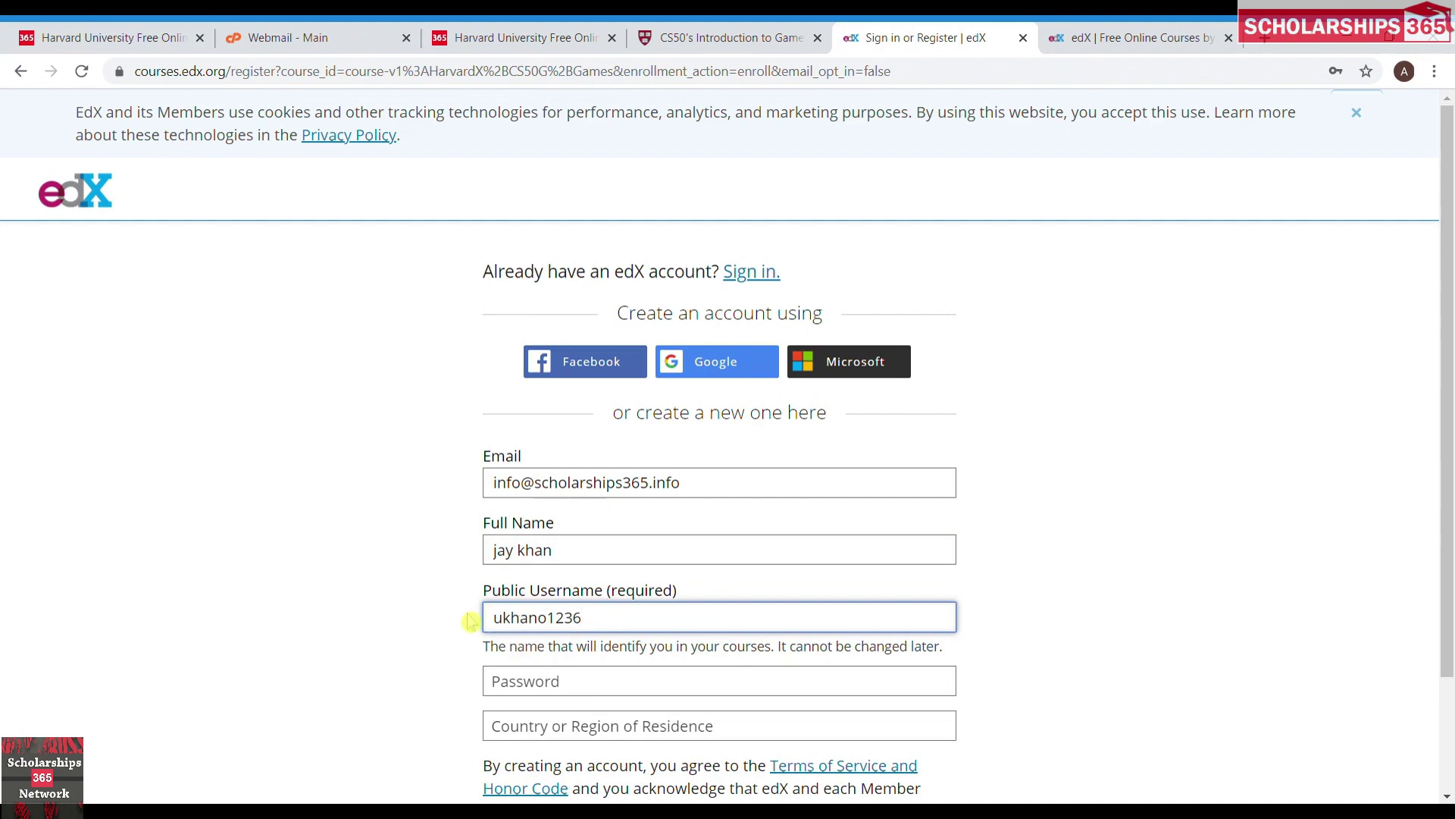
pyautogui.click(448, 644)
# Enter the account password.
pyautogui.scroll(-2, 450, 642)
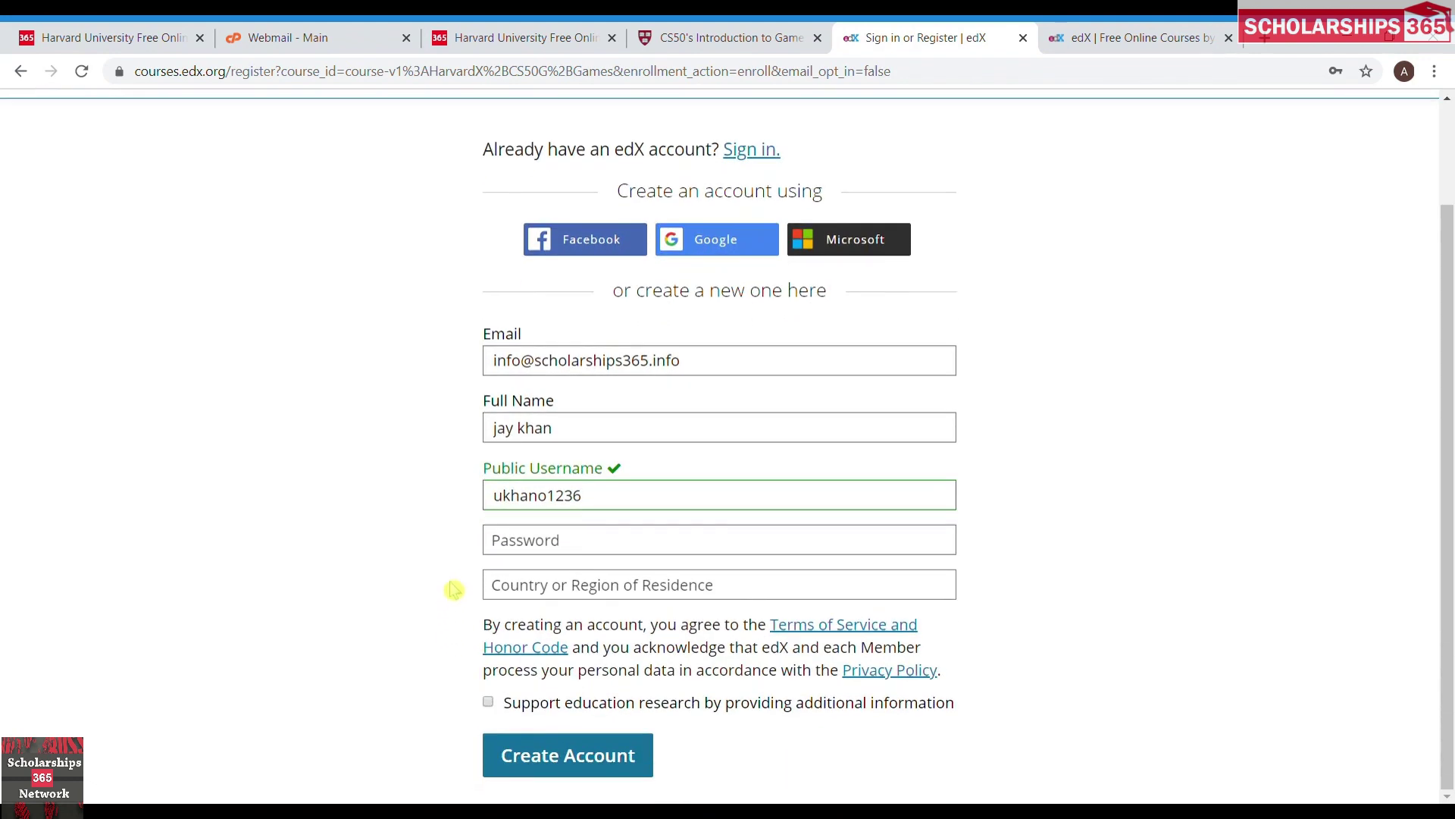
pyautogui.click(523, 542)
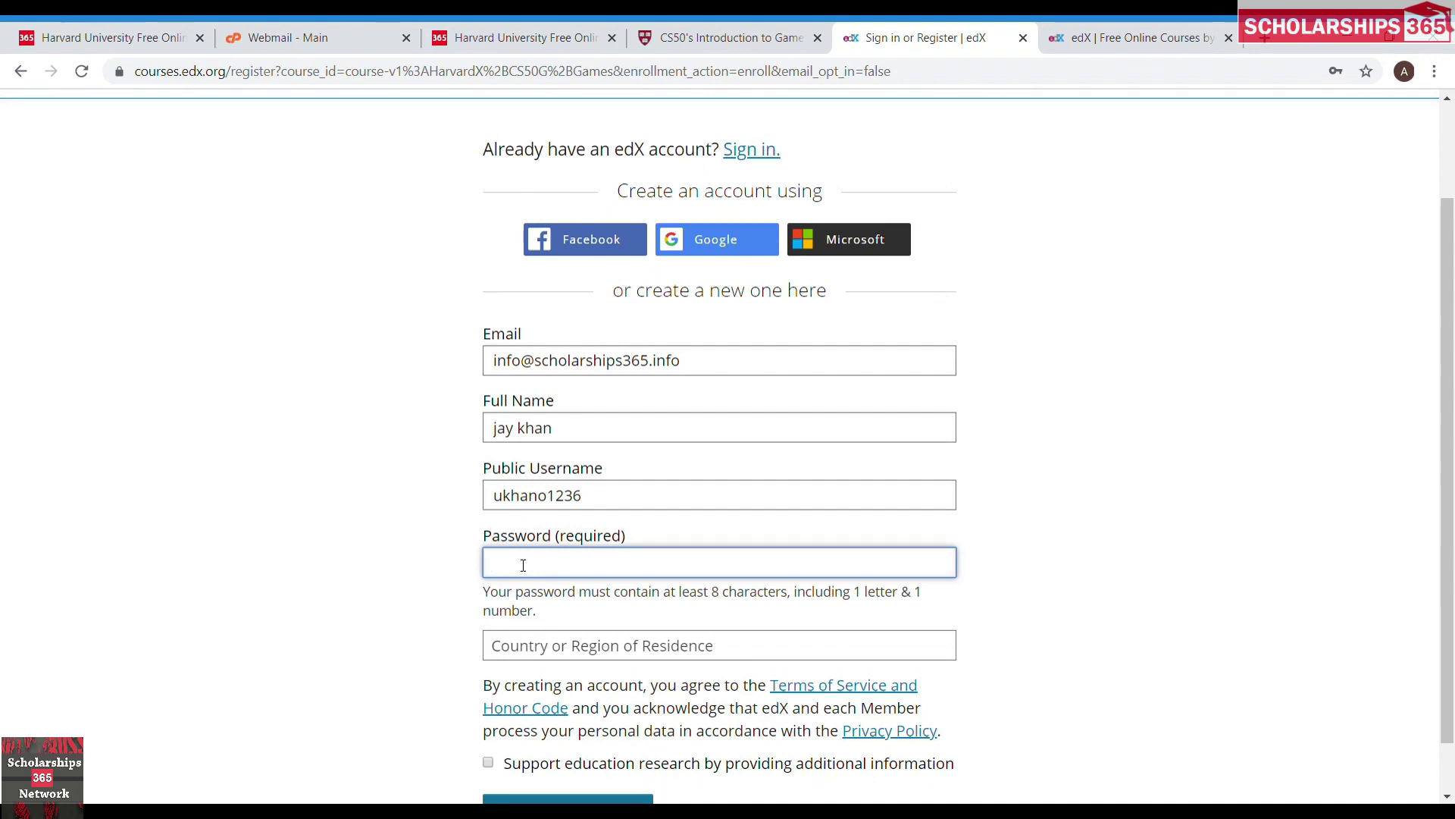
pyautogui.write('••••••')
# Set the country of residence to United Arab Emirates and create the account.
pyautogui.click(425, 608)
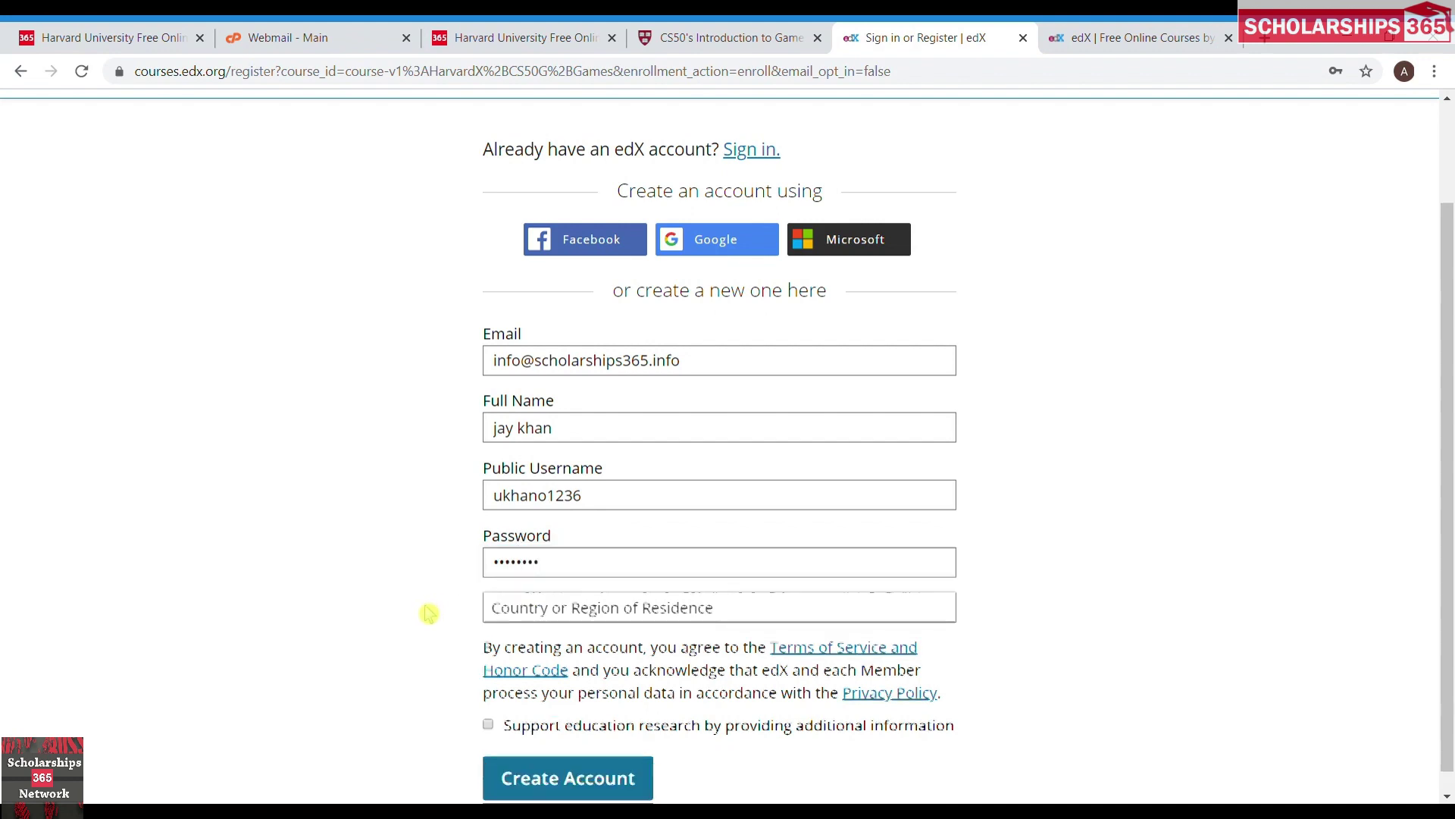
pyautogui.click(526, 614)
pyautogui.press('r')
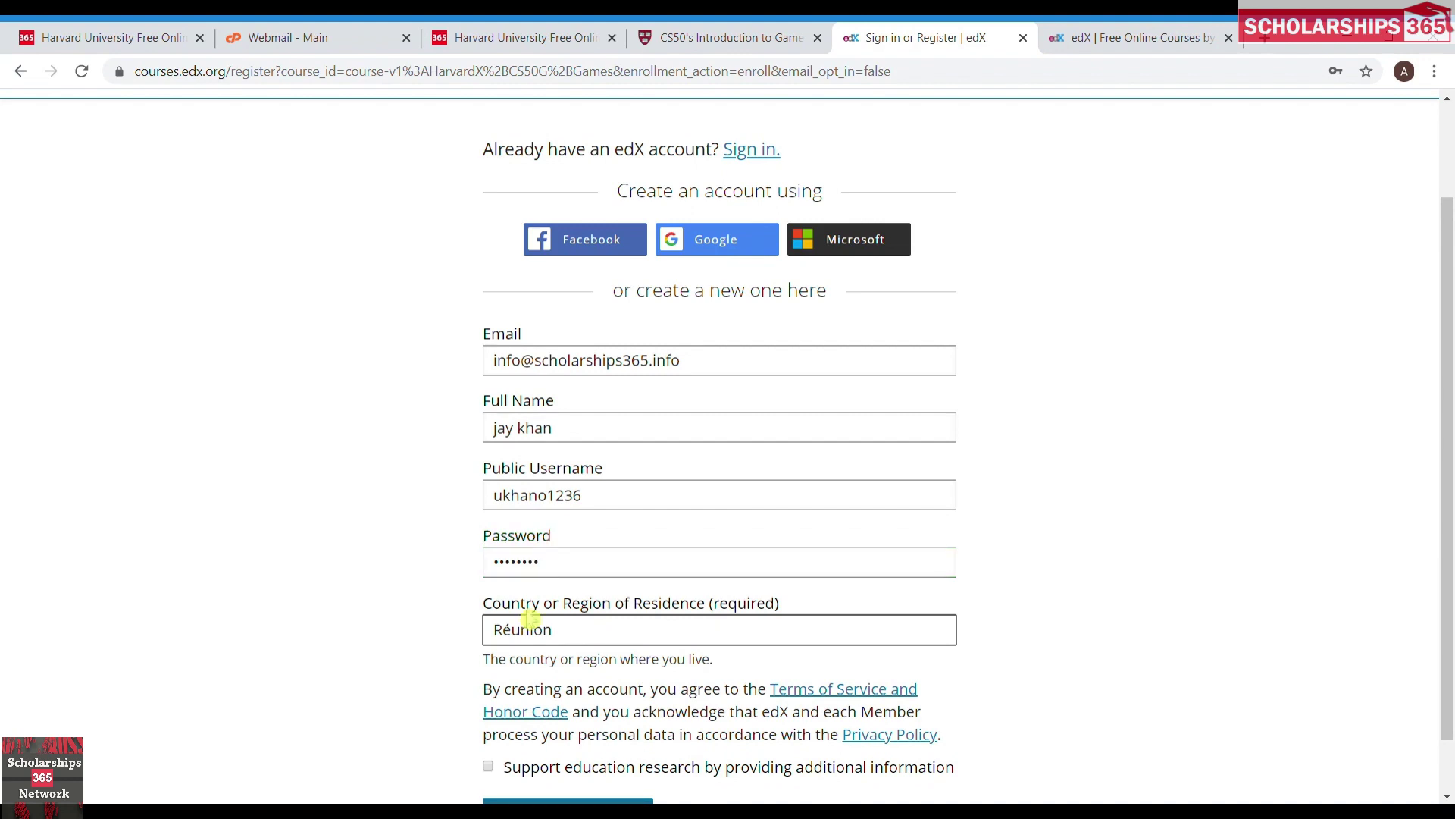
pyautogui.click(376, 609)
pyautogui.click(618, 641)
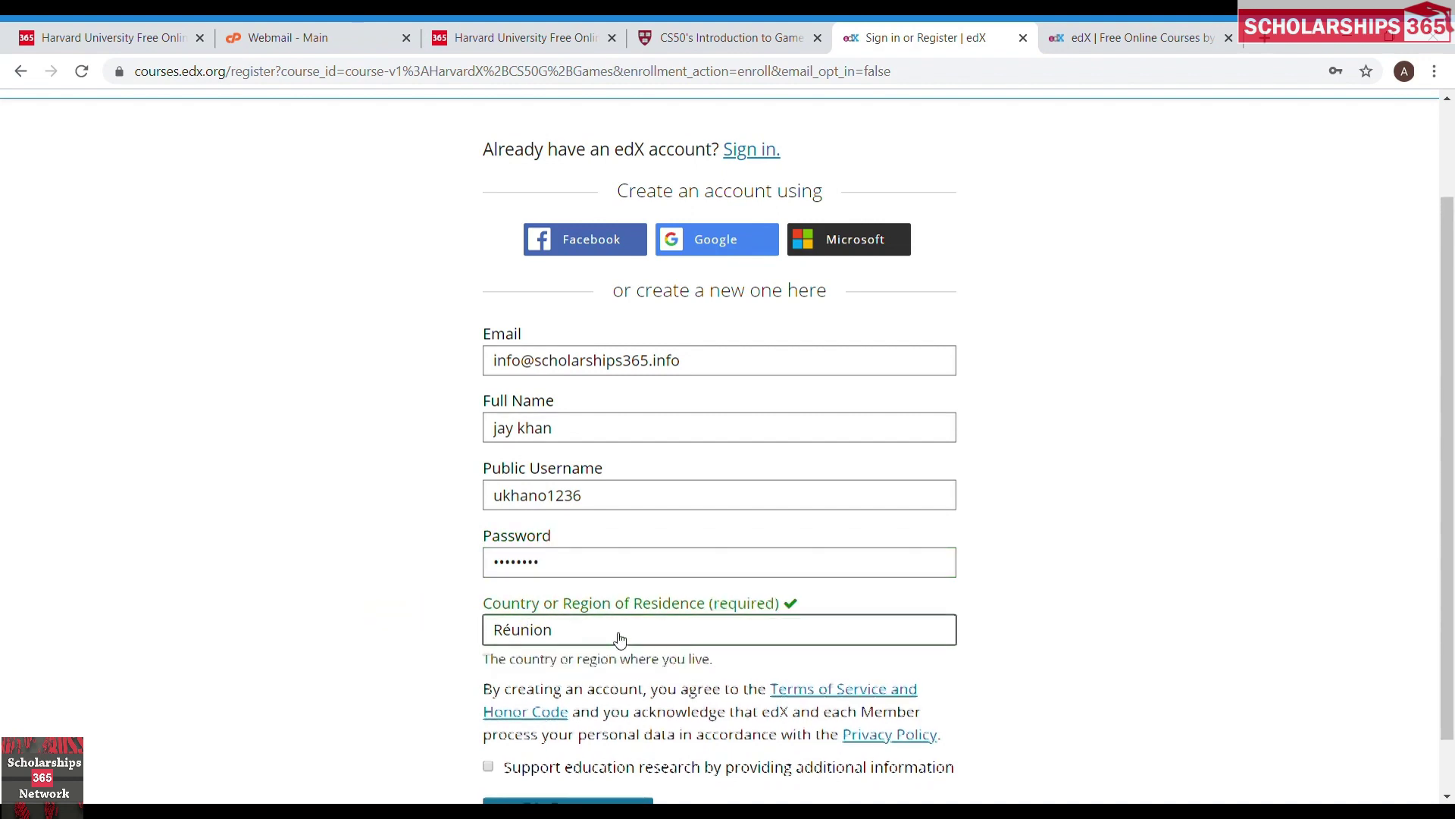
pyautogui.write('un')
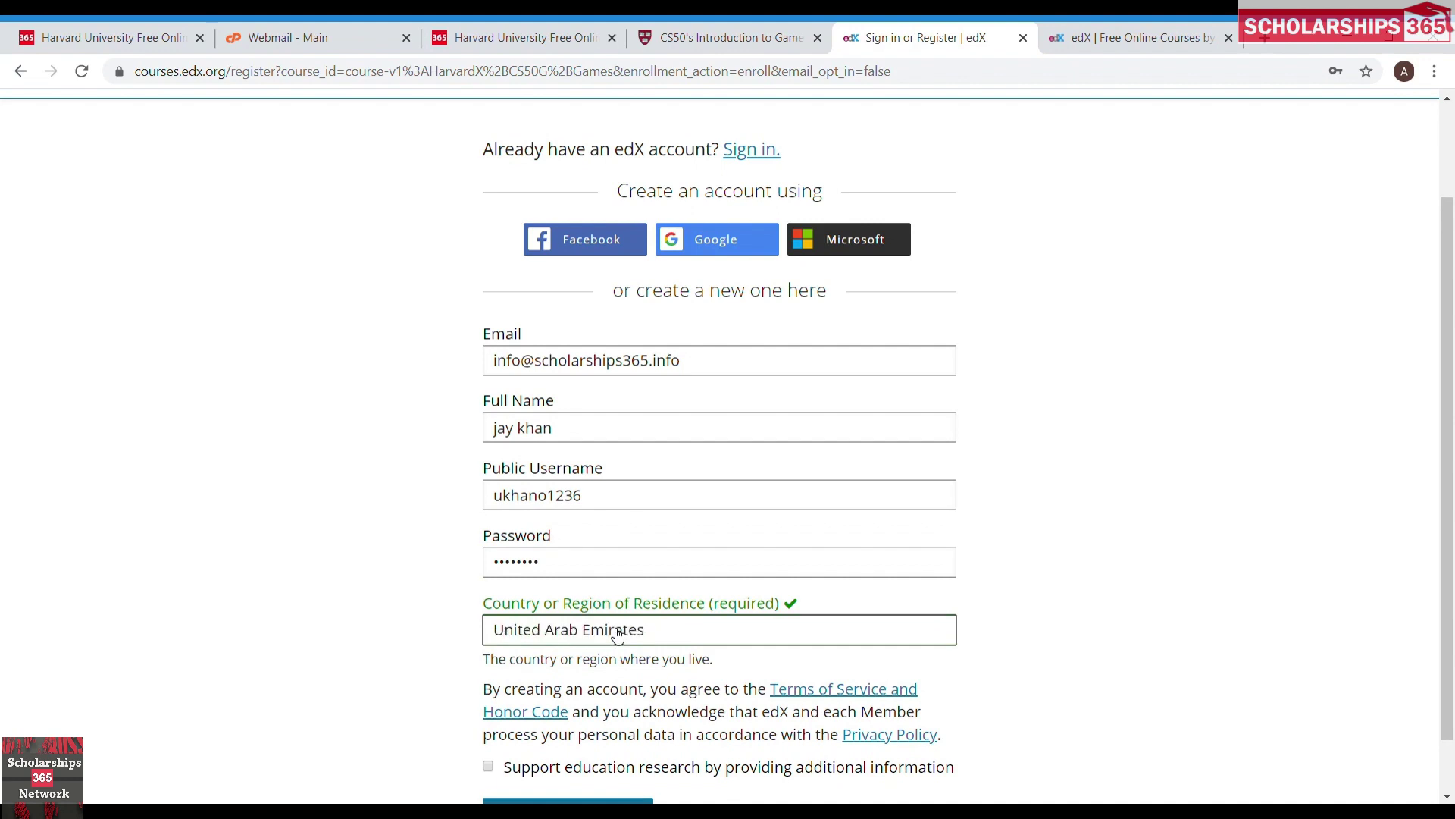
pyautogui.click(381, 648)
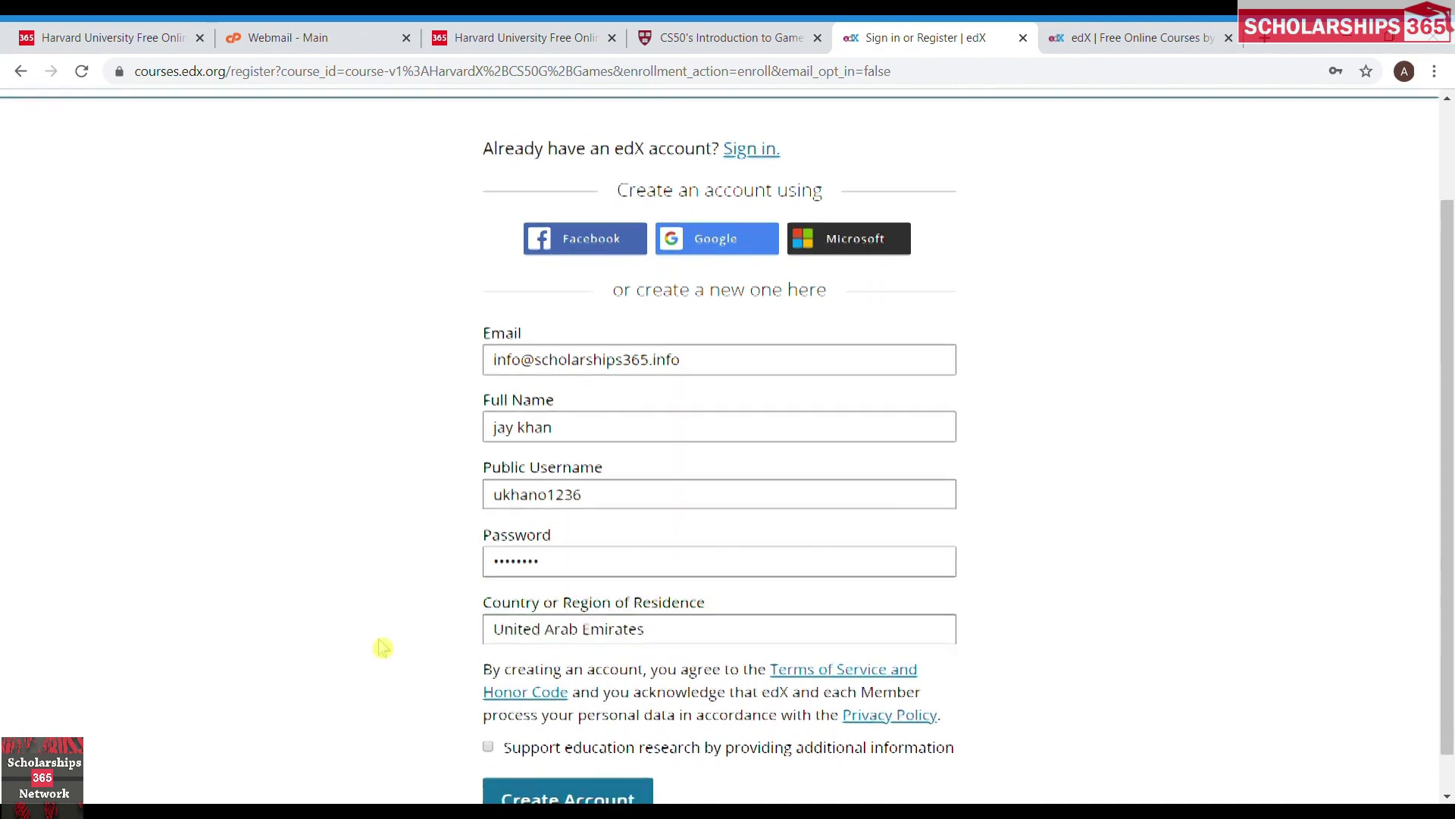
pyautogui.scroll(-1, 381, 648)
pyautogui.click(527, 751)
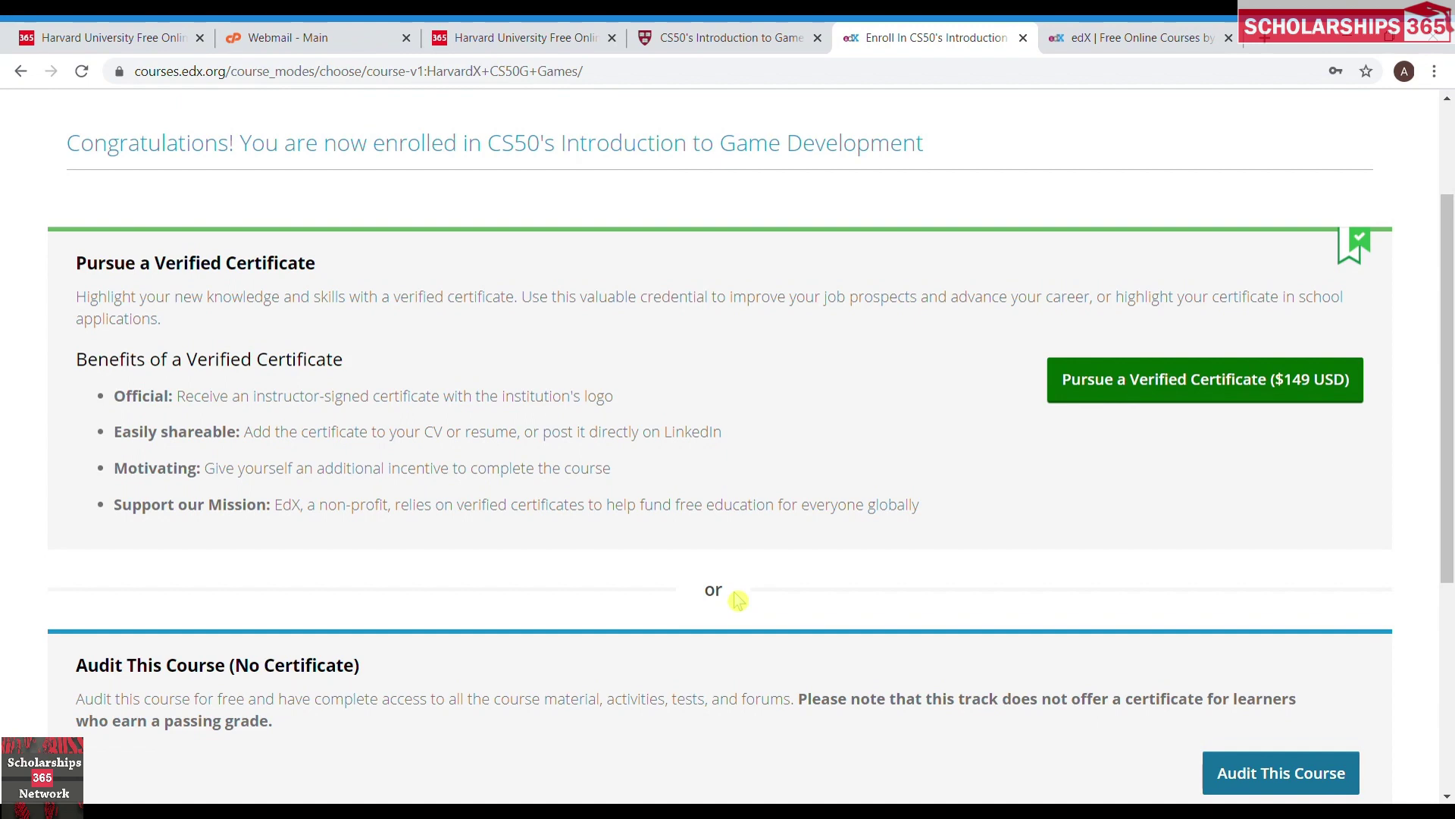
# Choose the free Audit This Course track and start the course at its first unit.
pyautogui.scroll(-2, 738, 600)
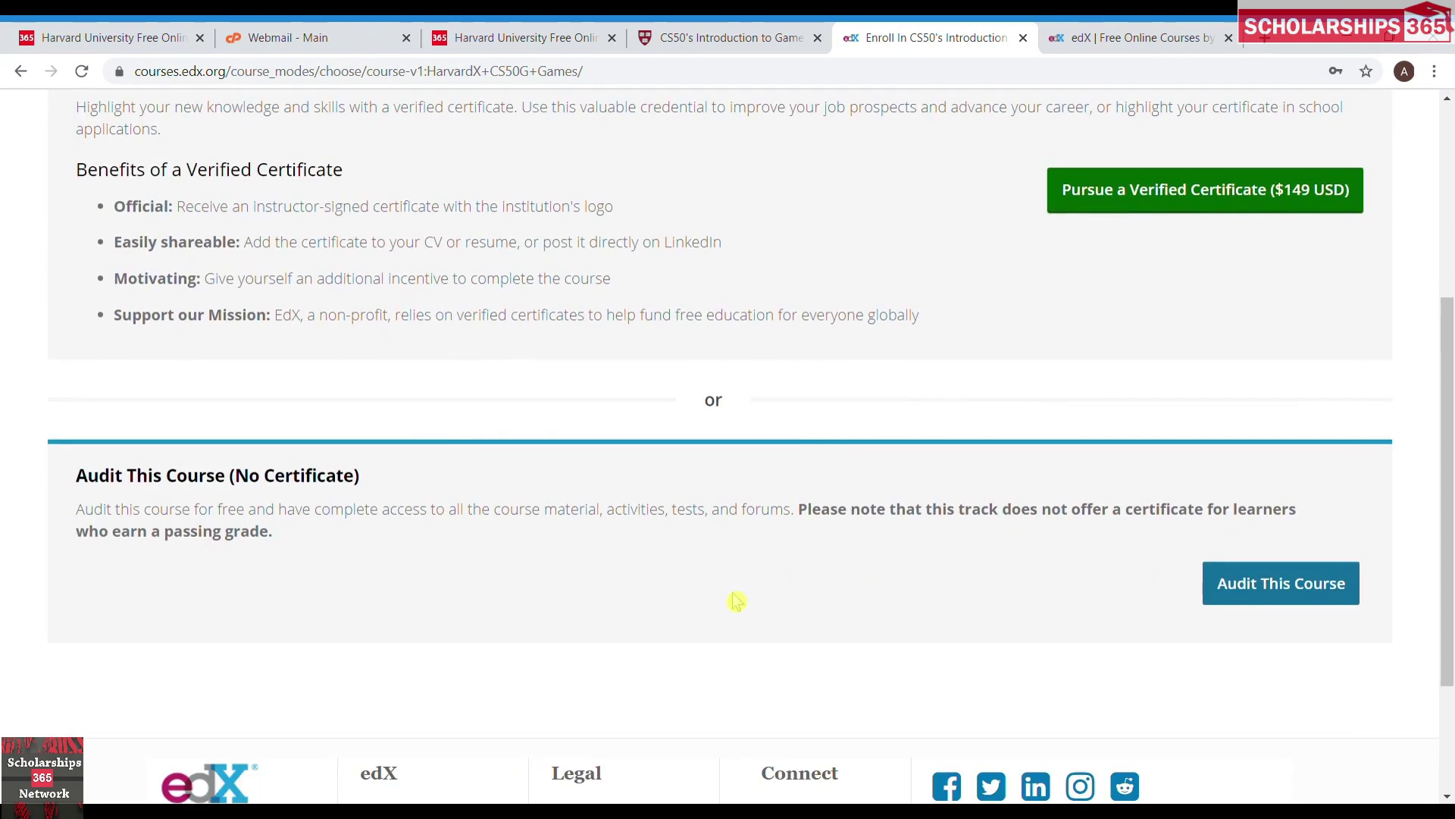
pyautogui.click(1288, 598)
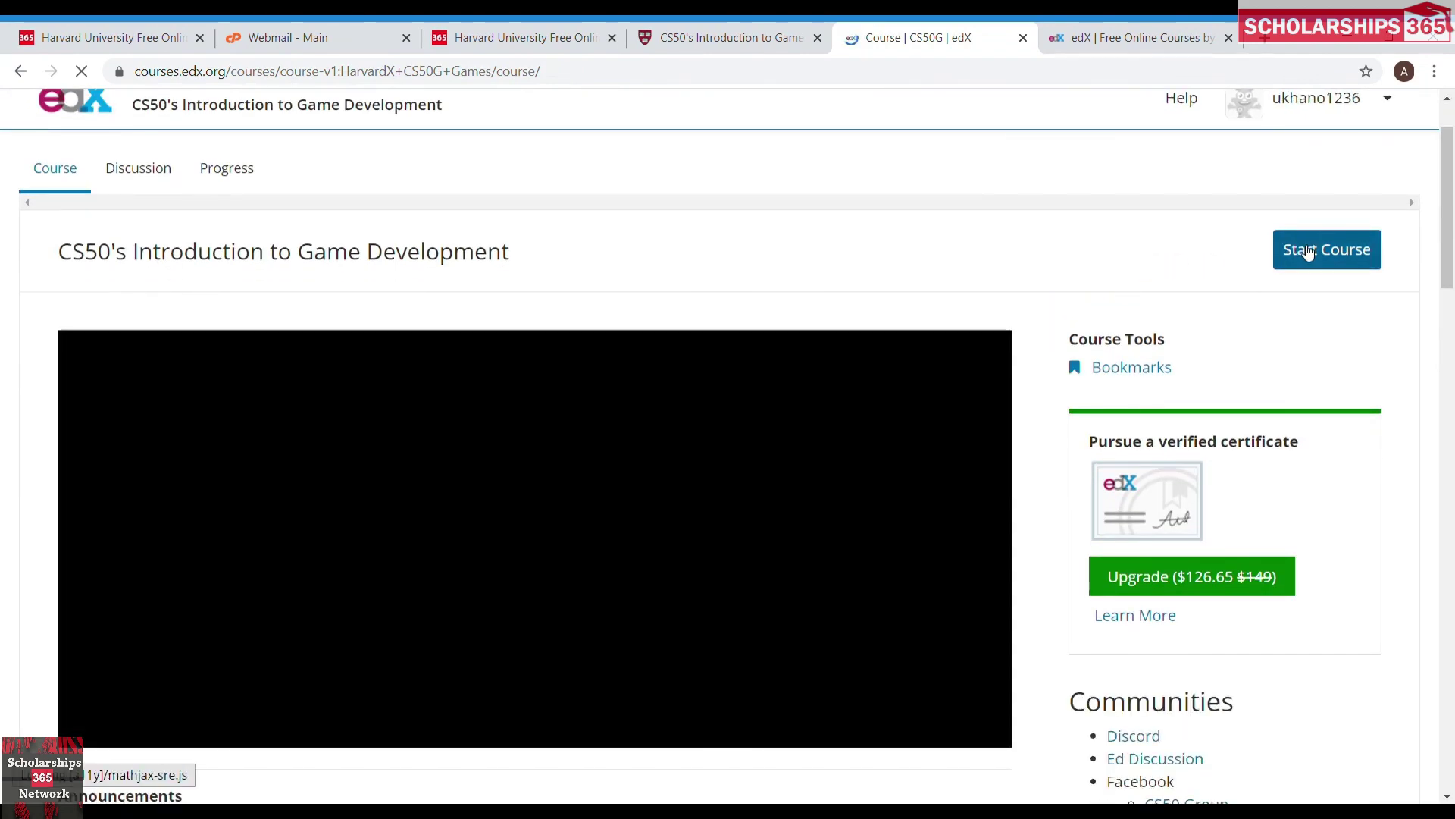
pyautogui.click(1307, 252)
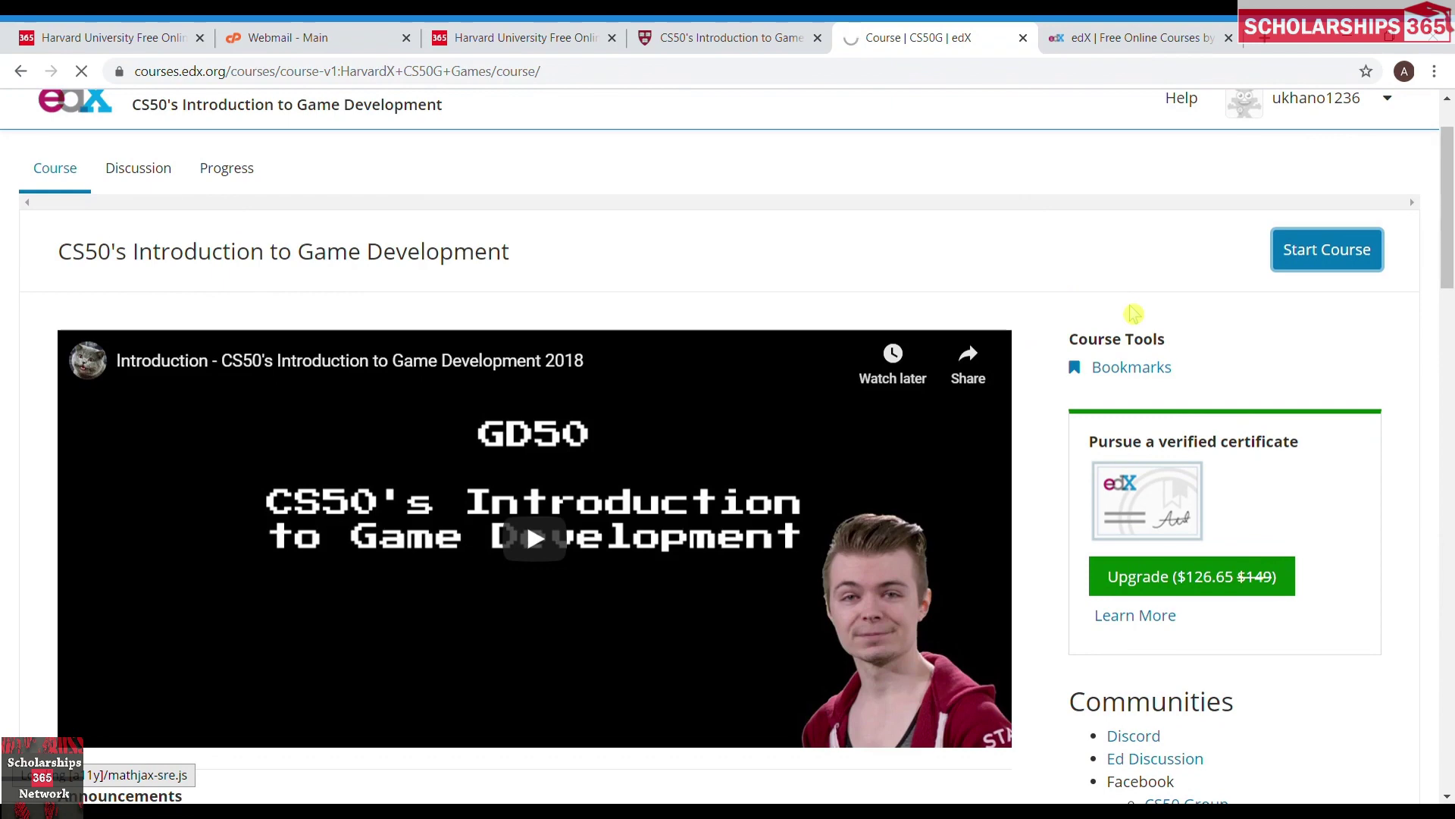
pyautogui.click(1323, 251)
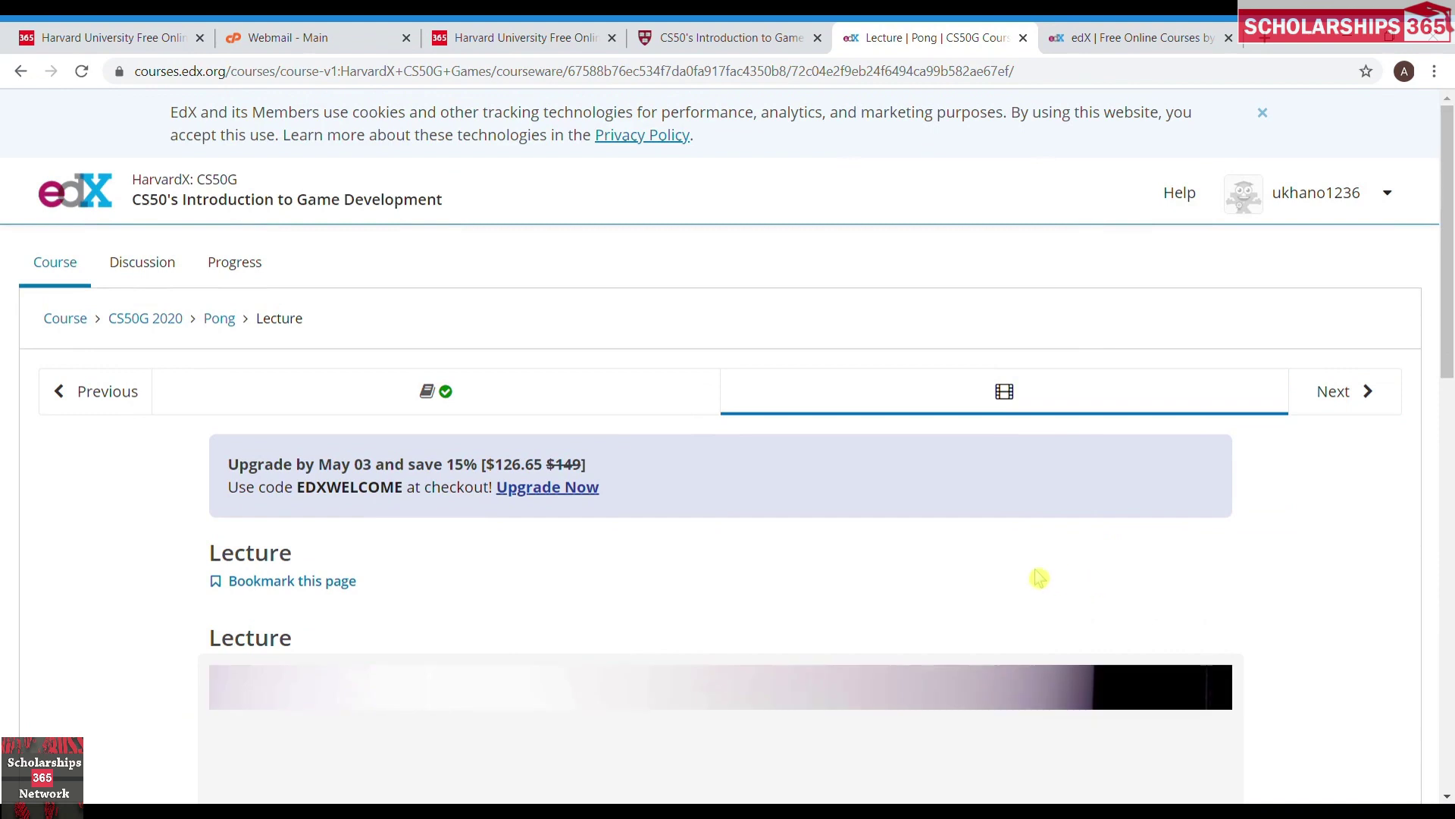
# Scroll the Pong Lecture unit between its Lecture heading and the lecture video player.
pyautogui.scroll(-8, 1091, 584)
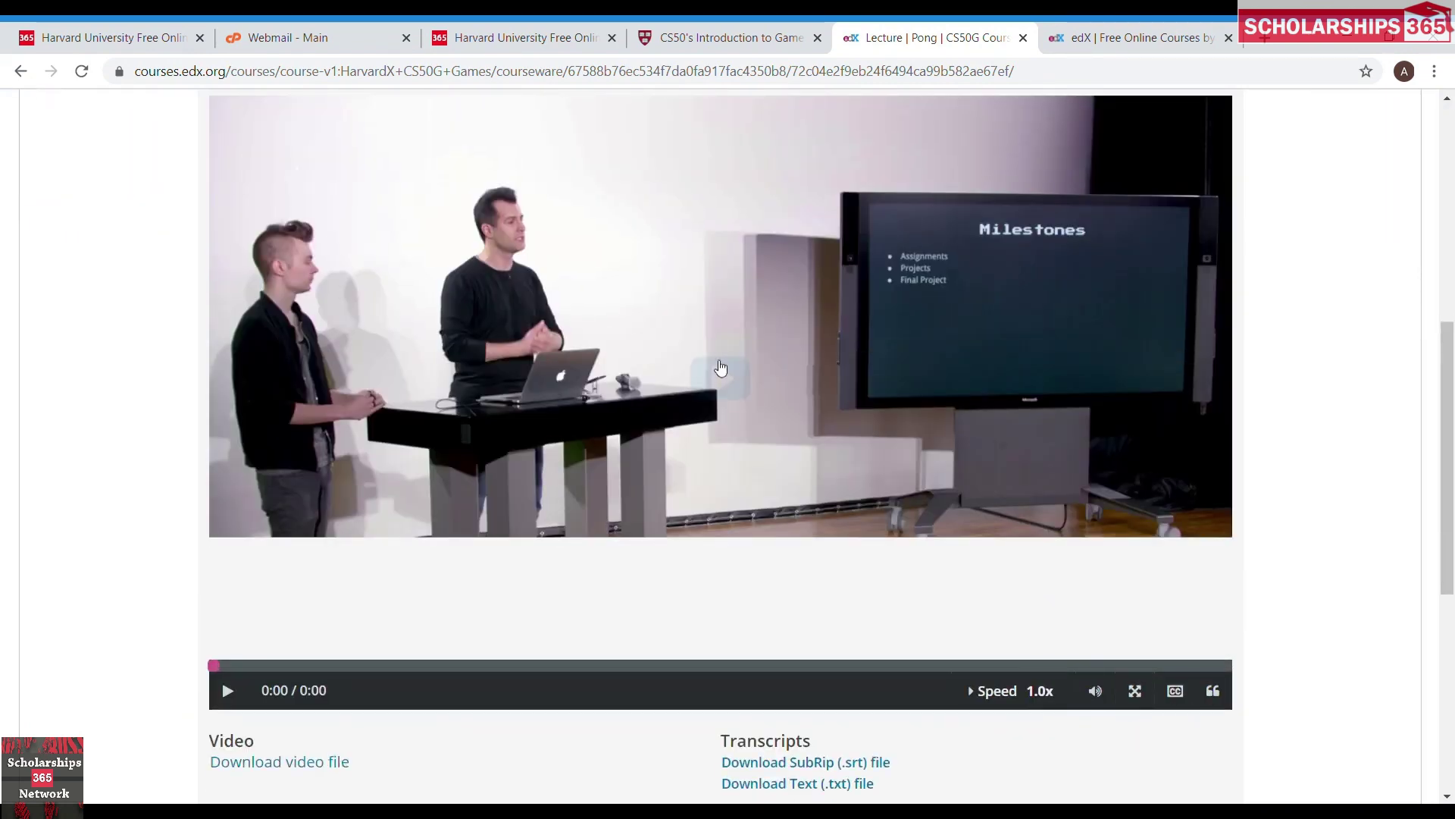
pyautogui.scroll(6, 1319, 458)
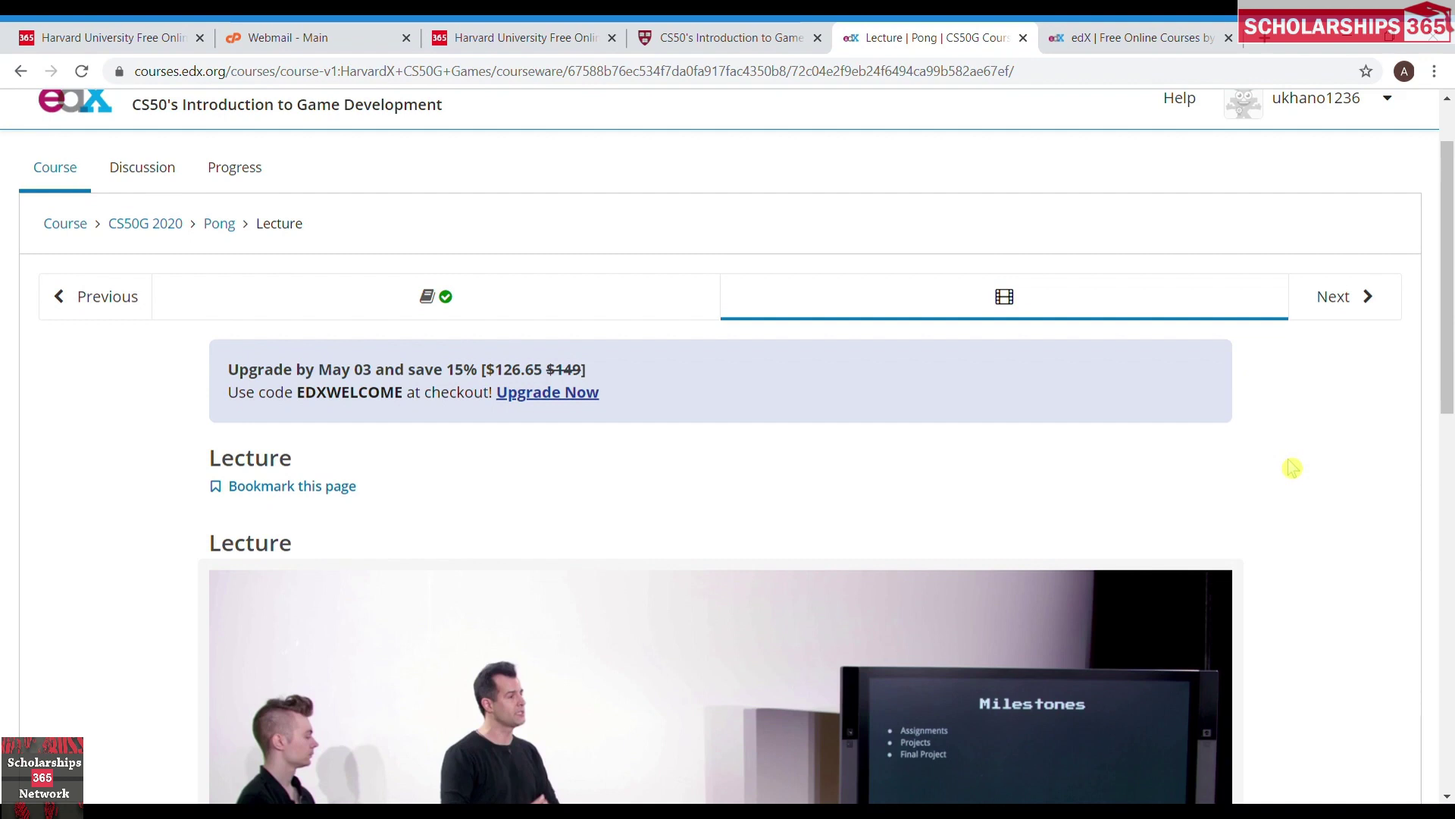
pyautogui.scroll(-3, 1293, 467)
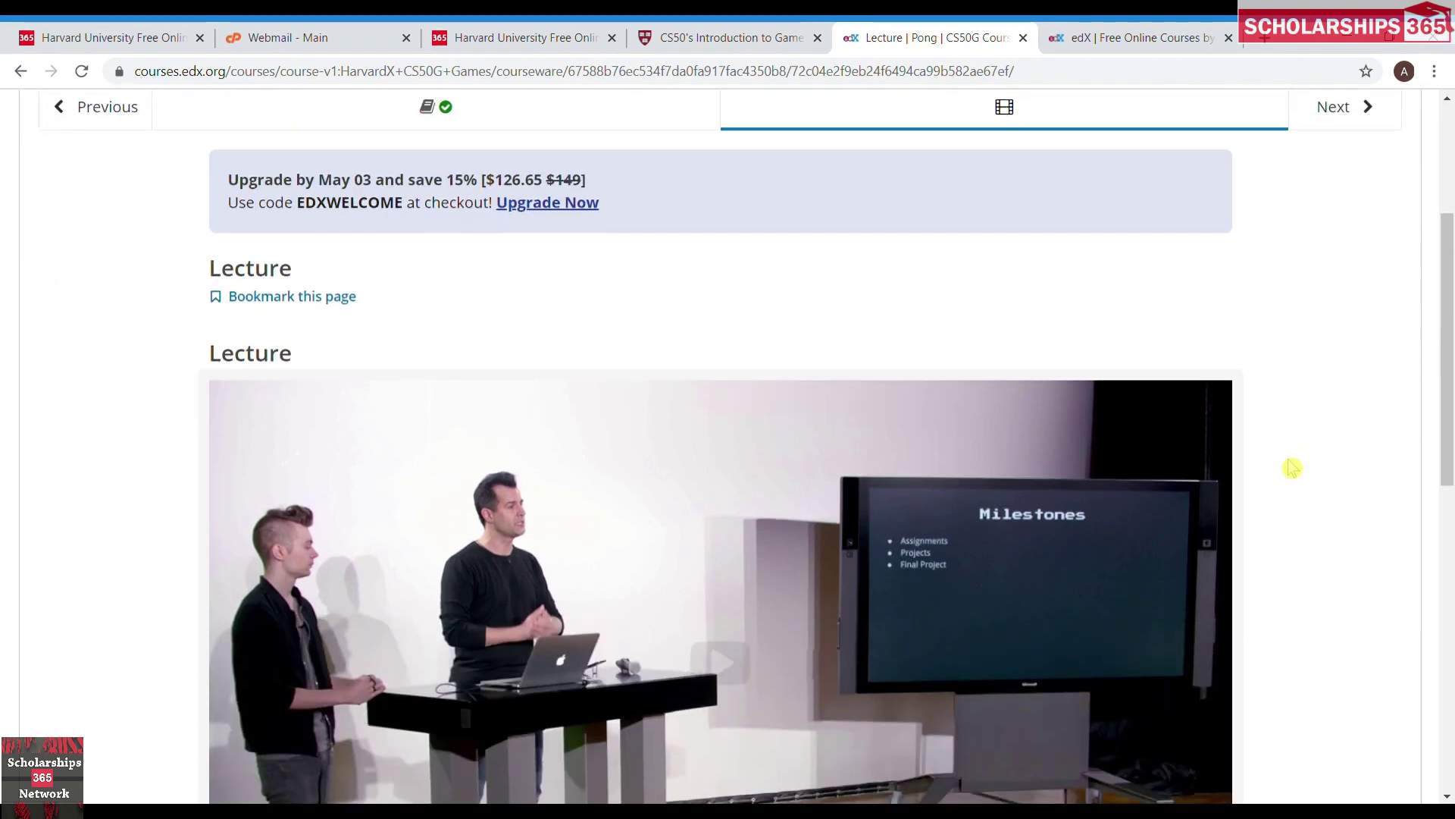